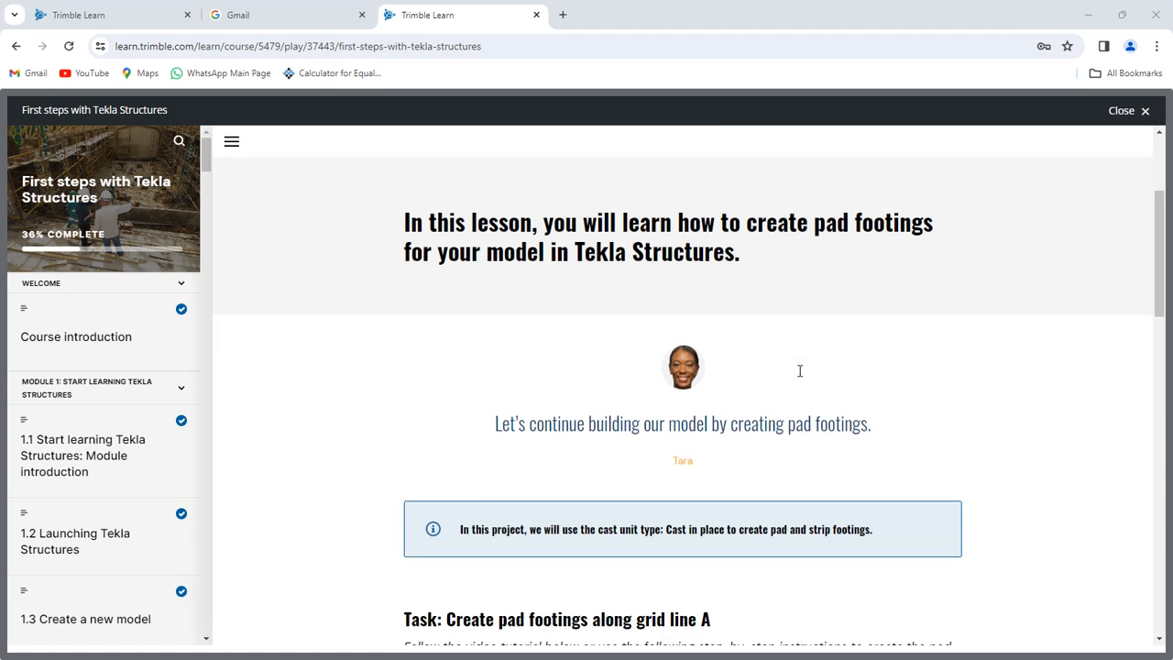
Read the task instructions for pad footings along grid line A and play the Creating pad footings video full screen
{"action": "scroll", "coordinate": [799, 377], "scroll_direction": "down", "scroll_amount": 3}
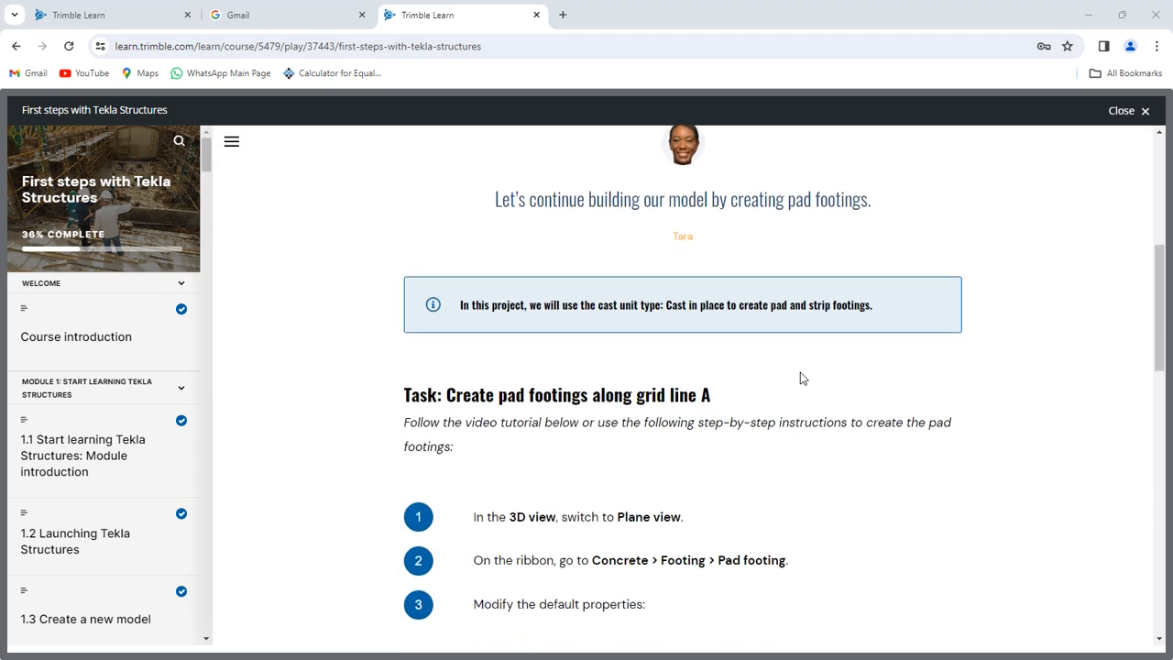
{"action": "scroll", "coordinate": [800, 376], "scroll_direction": "down", "scroll_amount": 6}
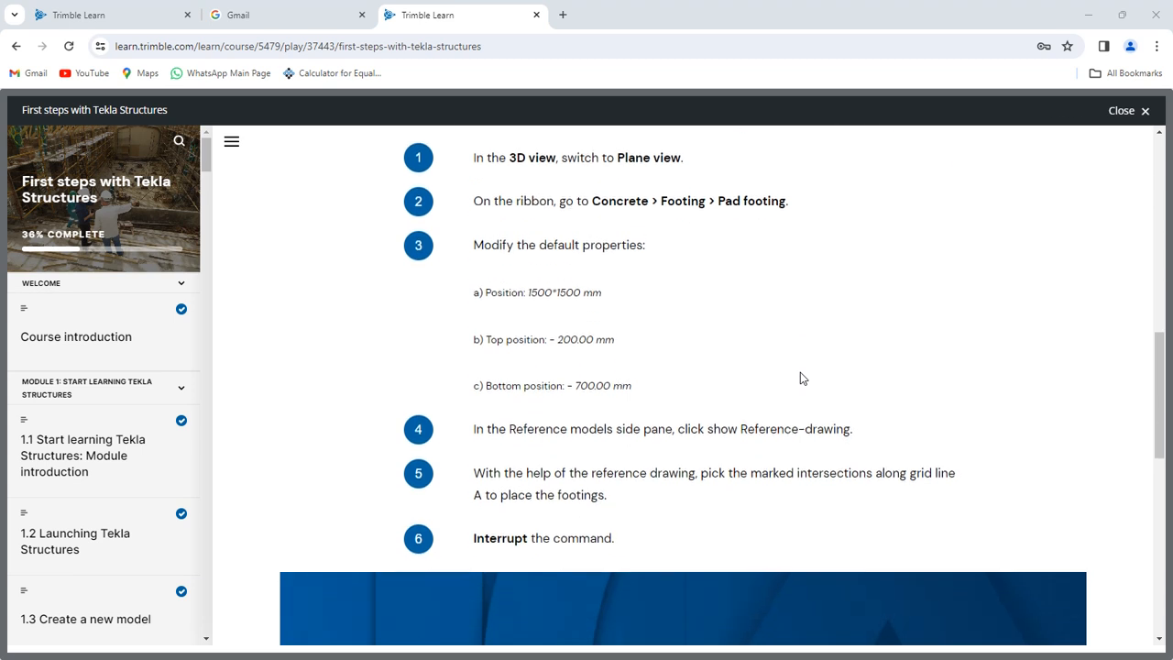
{"action": "scroll", "coordinate": [800, 376], "scroll_direction": "down", "scroll_amount": 2}
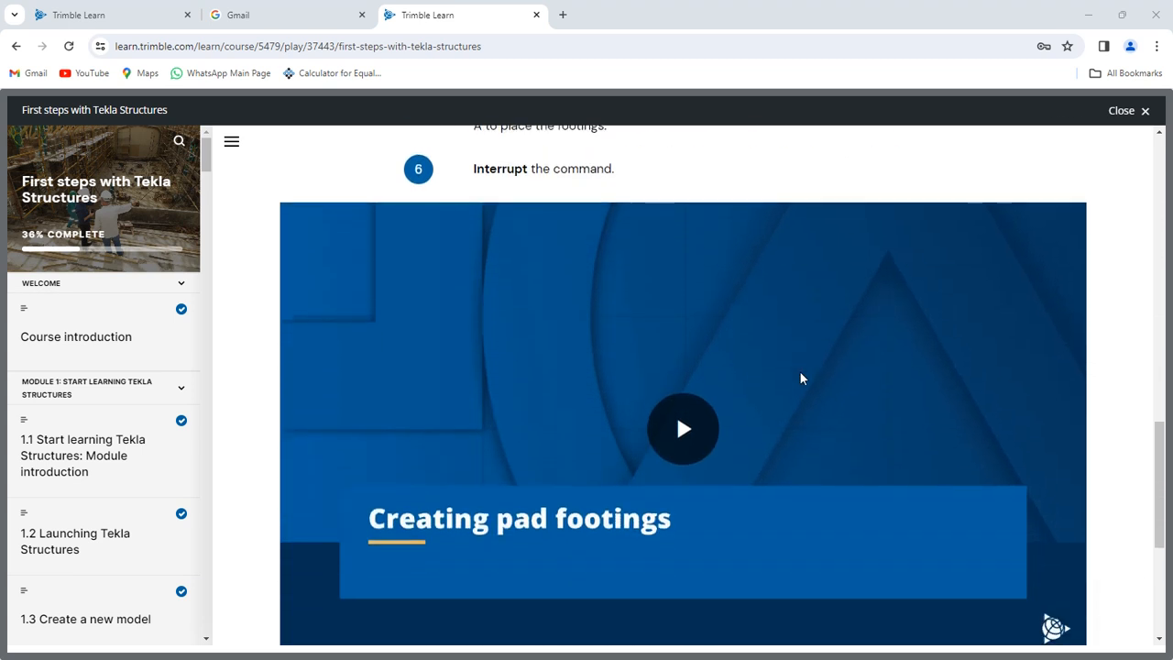
{"action": "left_click", "coordinate": [690, 367]}
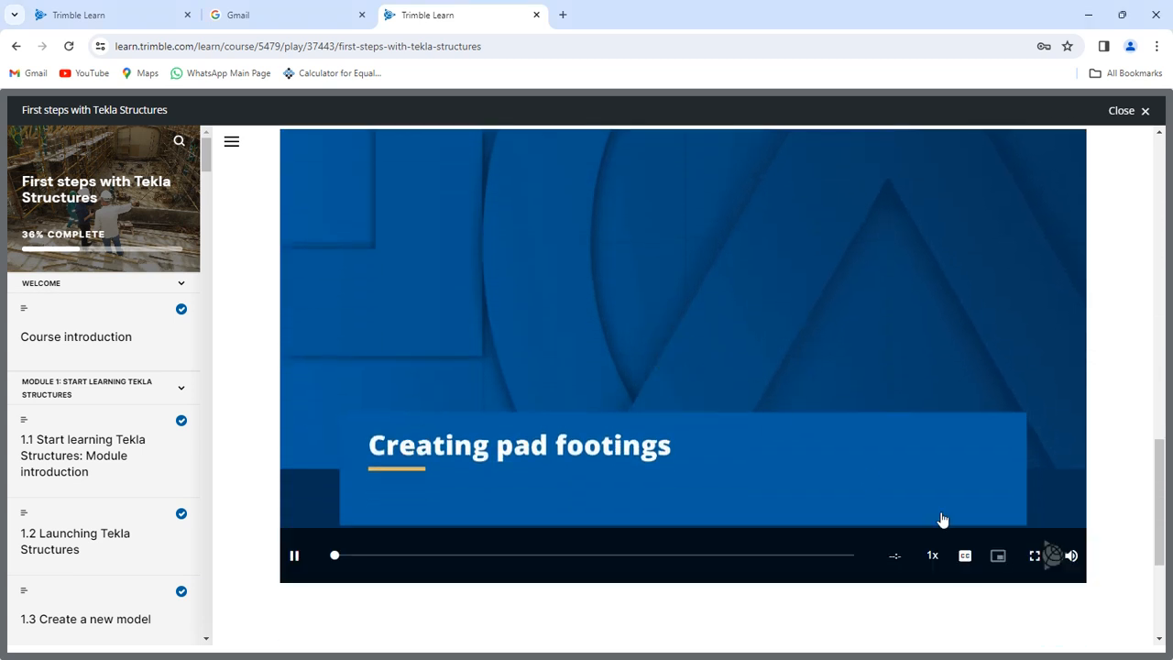
{"action": "left_click", "coordinate": [1034, 556]}
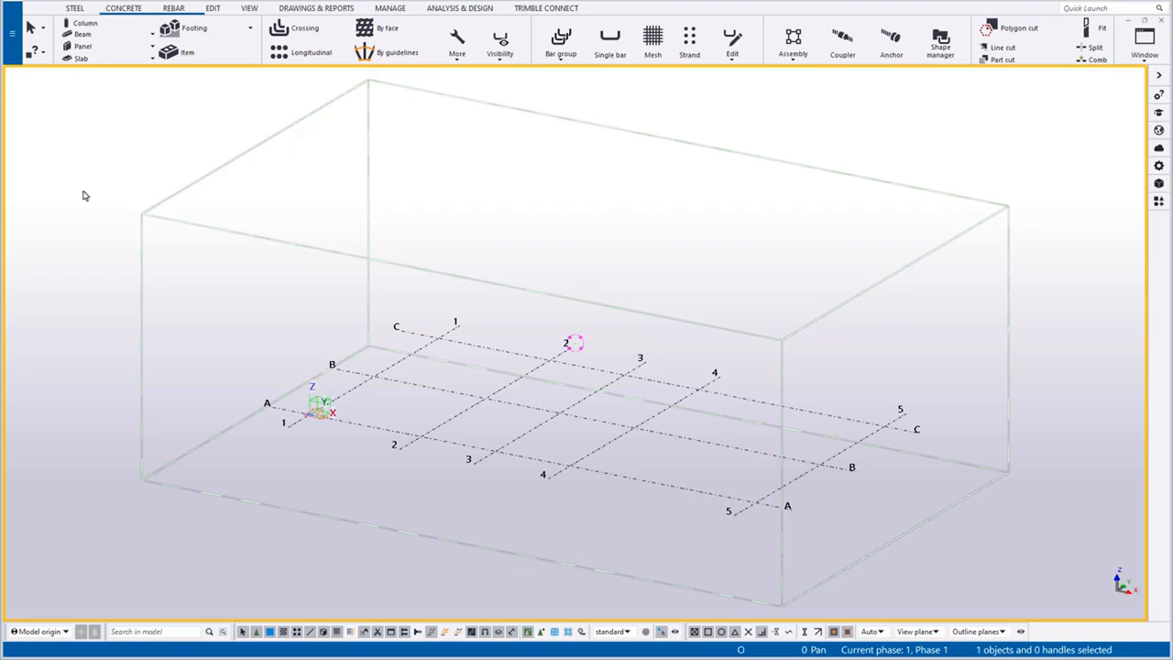
Switch the 3D view to plane view and start the Pad footing command with its properties open
{"action": "key", "text": "ctrl+p"}
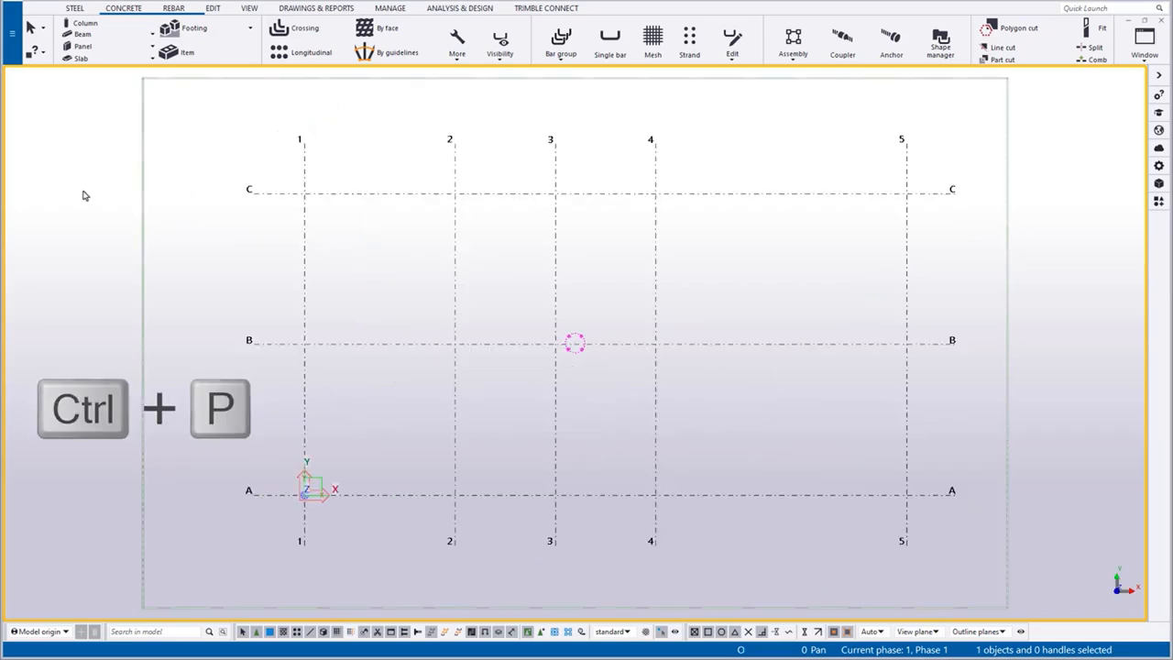
{"action": "left_click", "coordinate": [251, 28]}
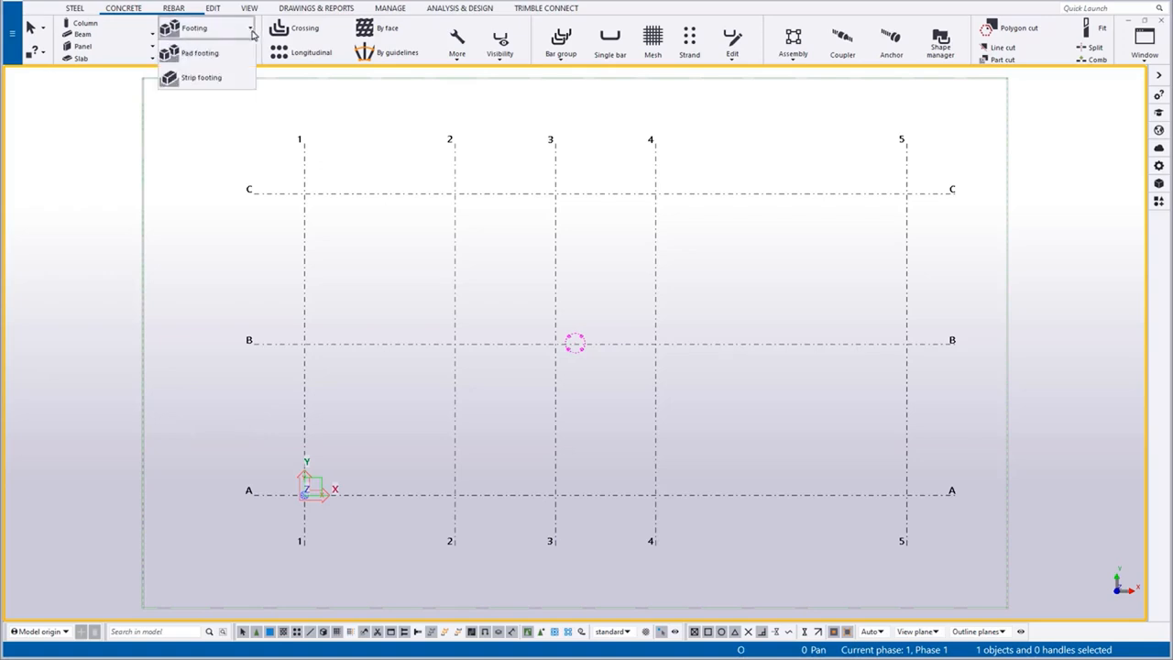
{"action": "key", "text": "shift"}
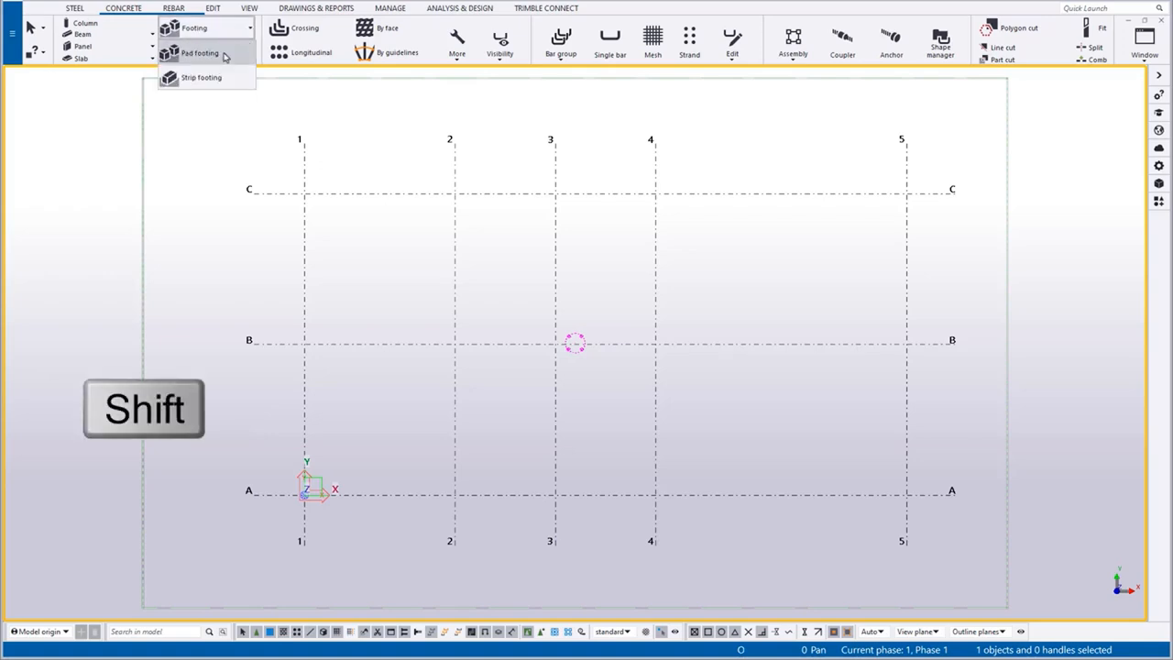
{"action": "left_click", "coordinate": [224, 56], "text": "shift"}
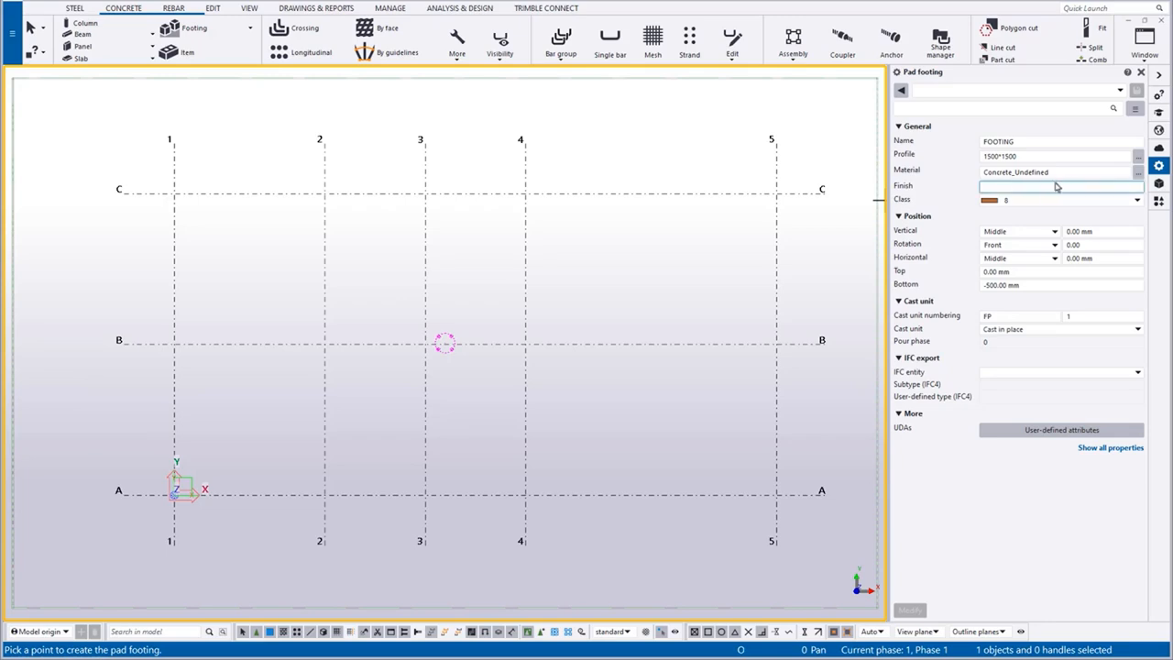
Show the Reference-drawing model and set the pad footing's top position to -200 mm and bottom position to -700 mm
{"action": "left_click", "coordinate": [1158, 186]}
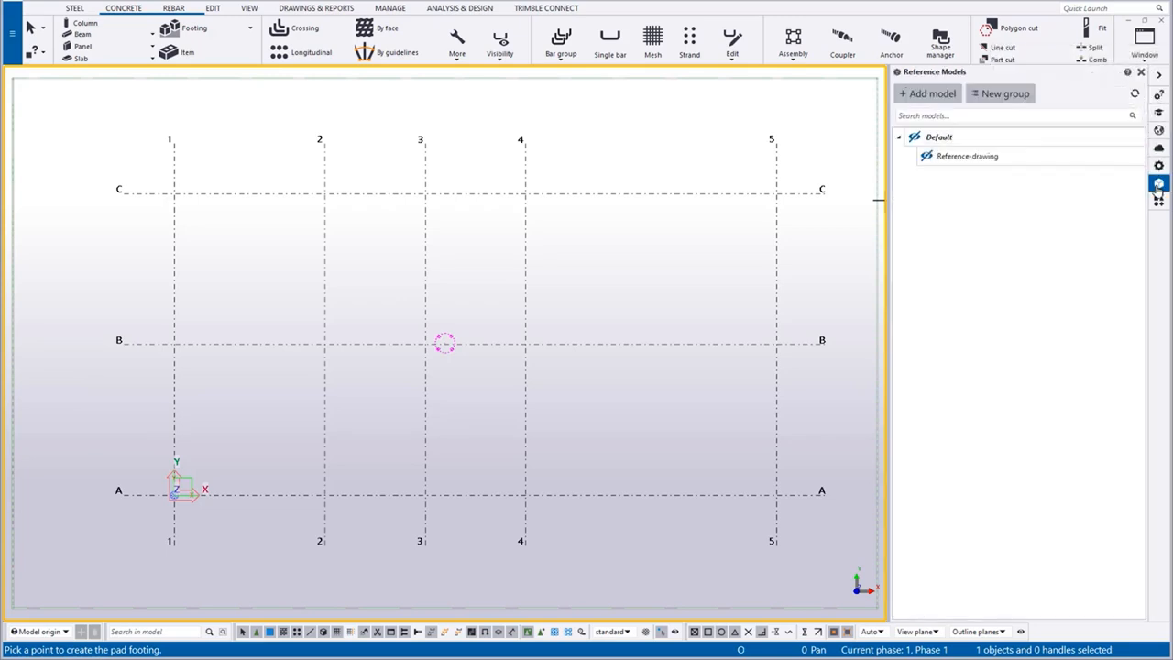
{"action": "left_click", "coordinate": [926, 156]}
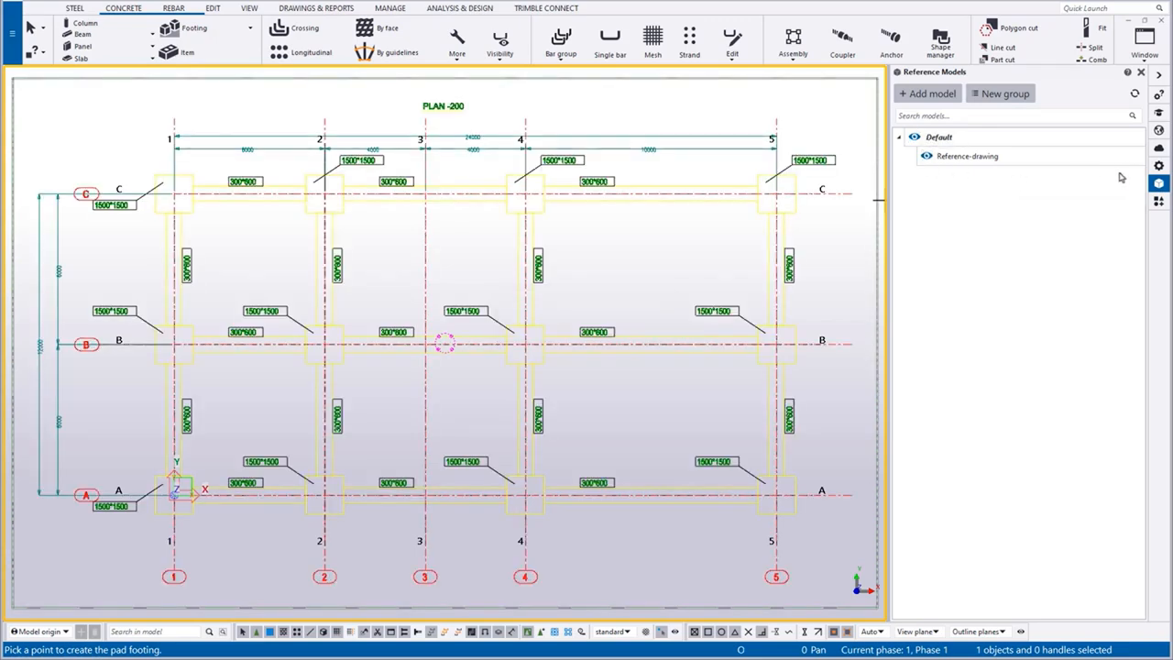
{"action": "left_click", "coordinate": [1158, 167]}
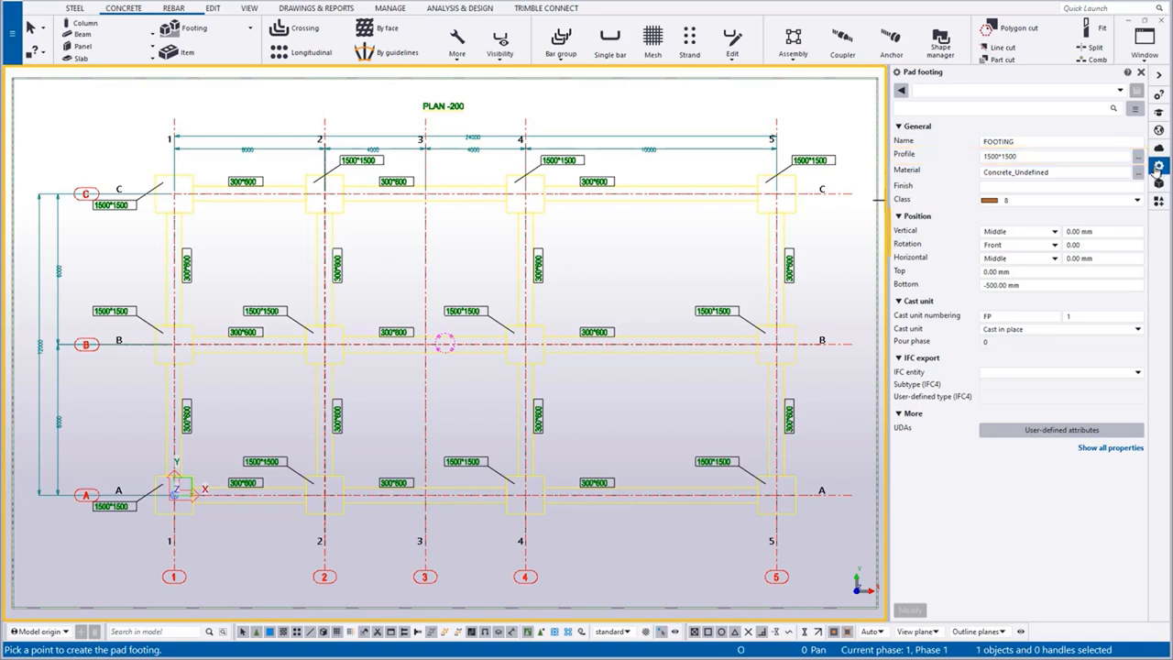
{"action": "left_click", "coordinate": [985, 271]}
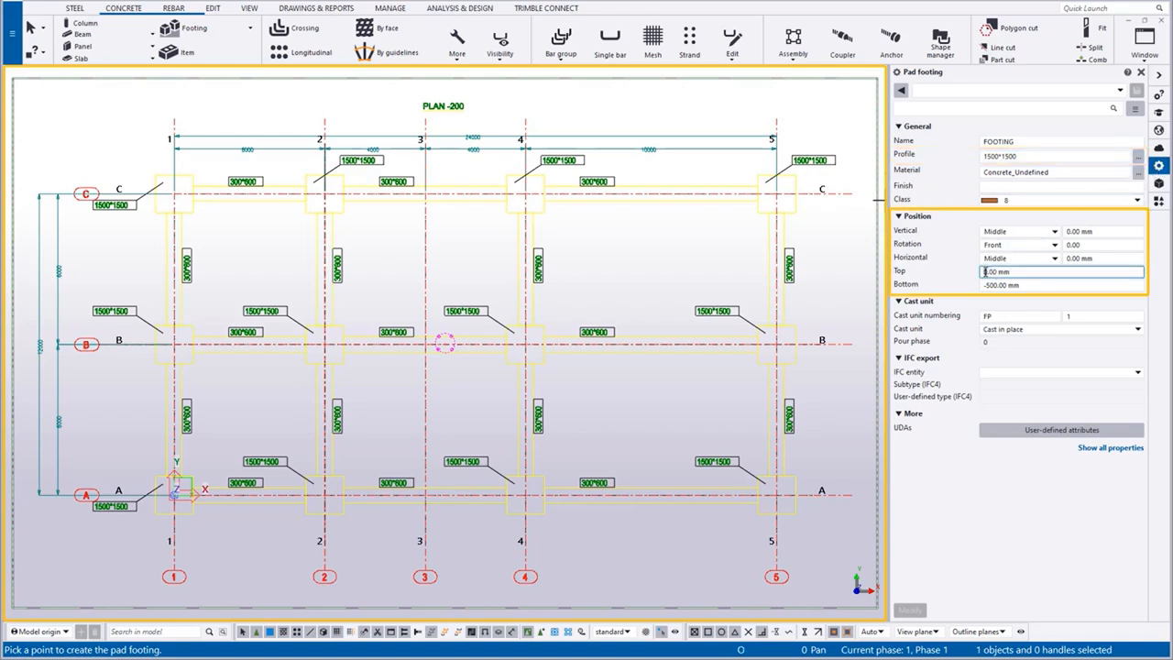
{"action": "type", "text": "-20"}
{"action": "left_click", "coordinate": [988, 285]}
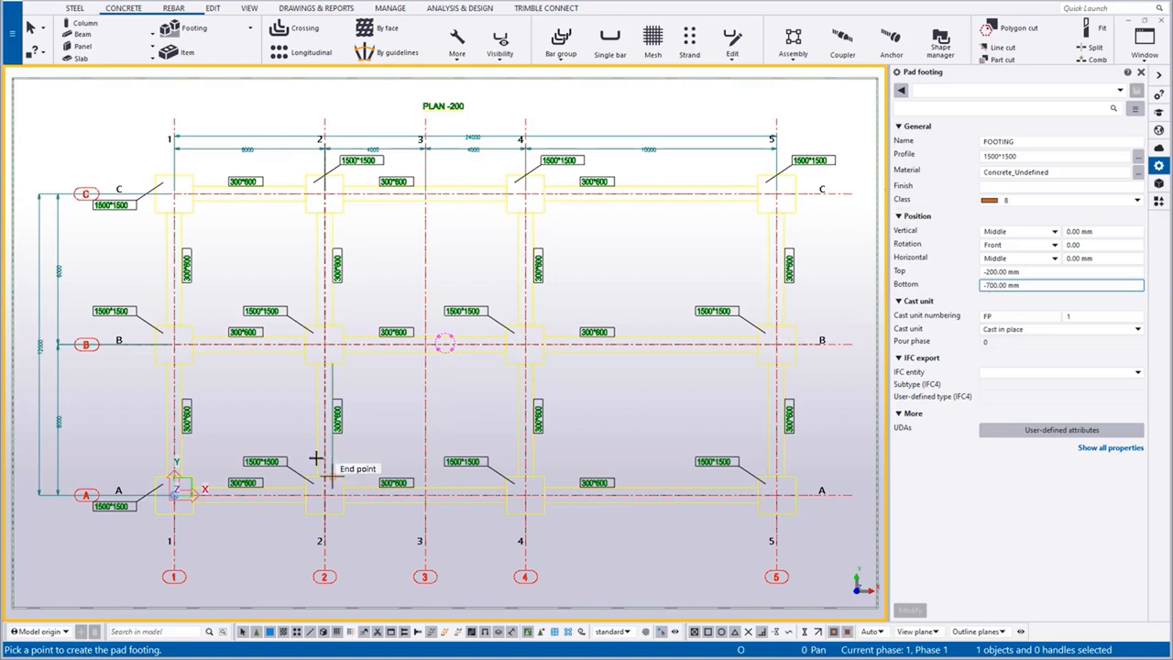
Place pad footings where grid line A intersects grid lines 1, 2, 4 and 5
{"action": "left_click", "coordinate": [173, 495]}
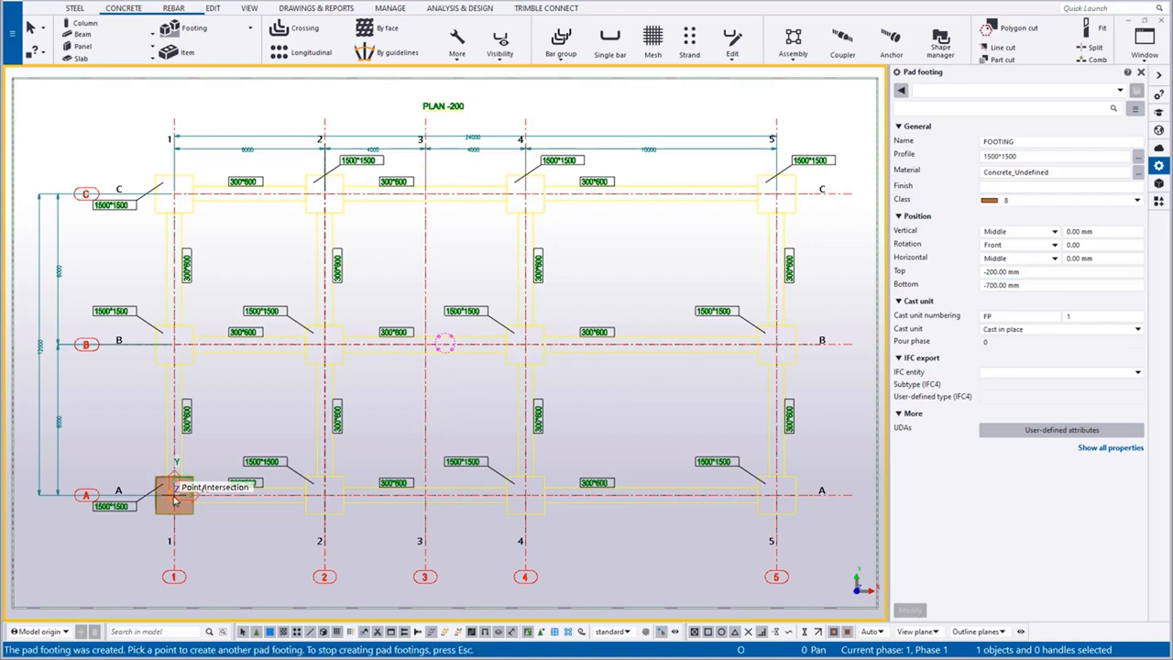
{"action": "left_click", "coordinate": [324, 495]}
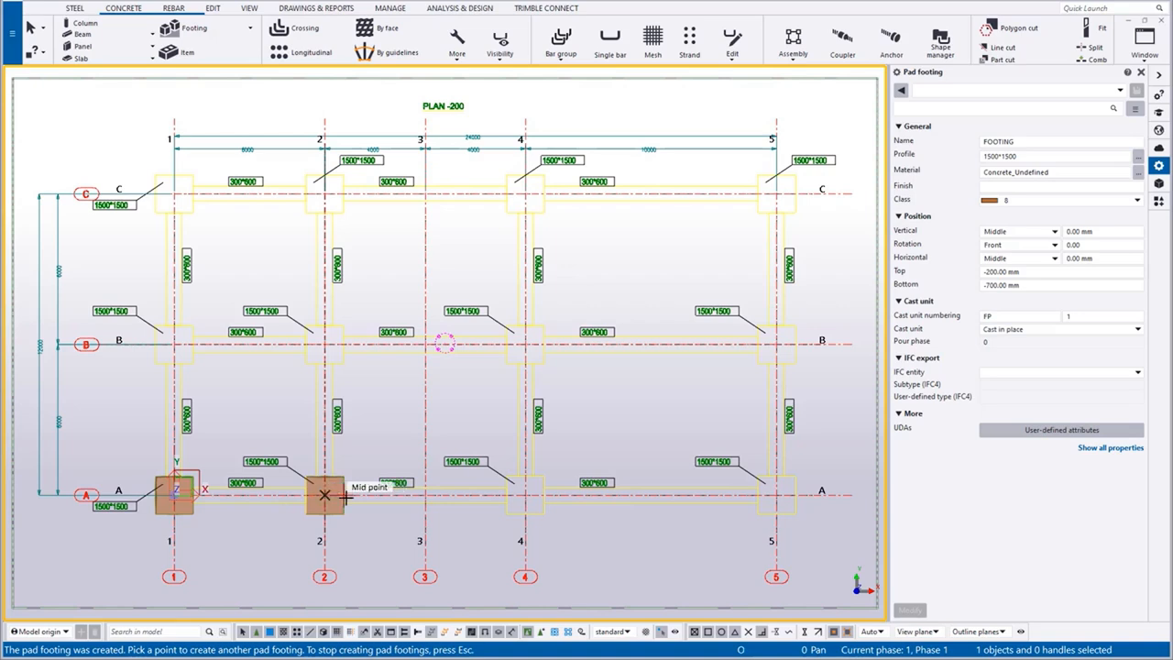
{"action": "left_click", "coordinate": [525, 496]}
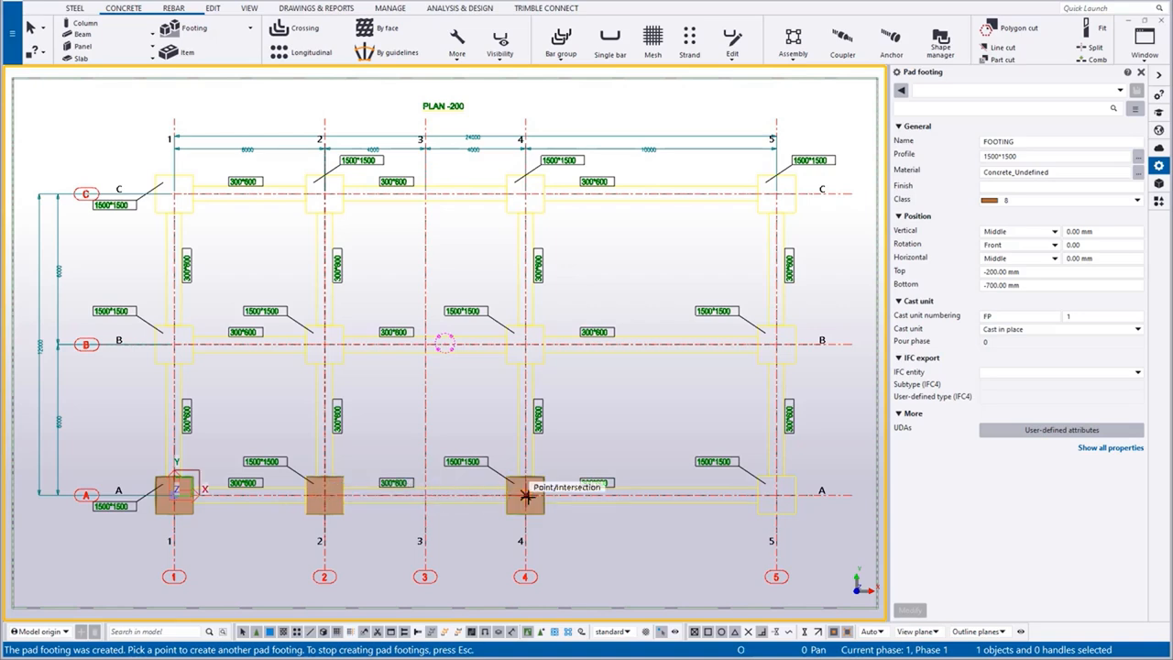
{"action": "left_click", "coordinate": [777, 496]}
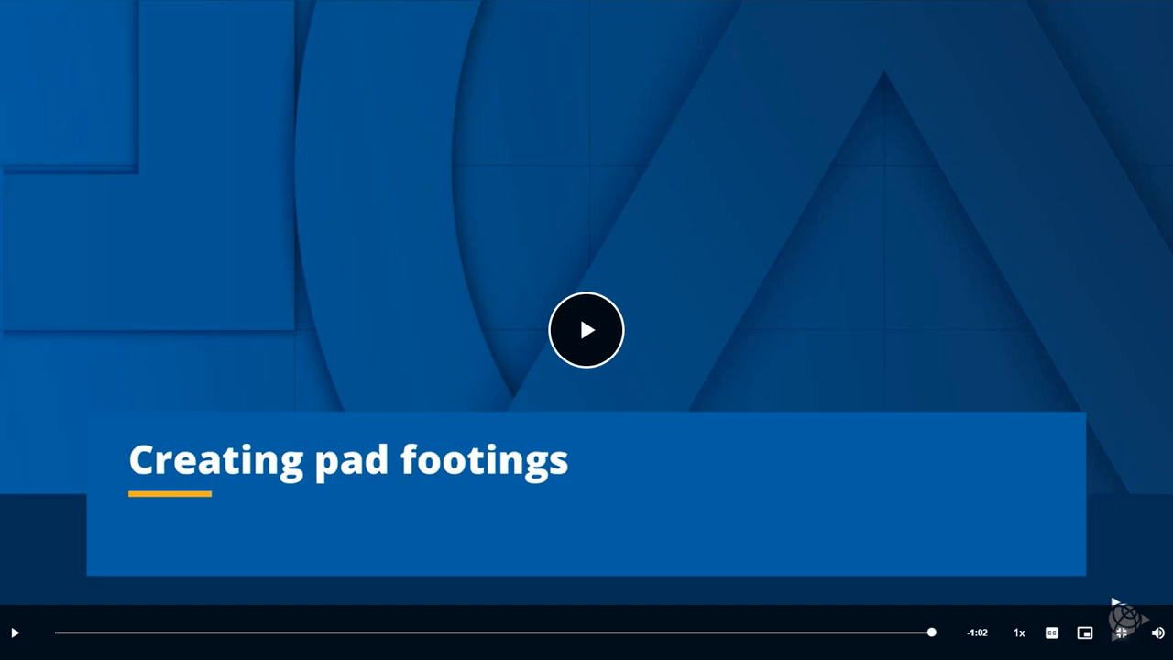
Return to the course, open lesson 3.4 Creating strip footings and play its video full screen
{"action": "key", "text": "Escape"}
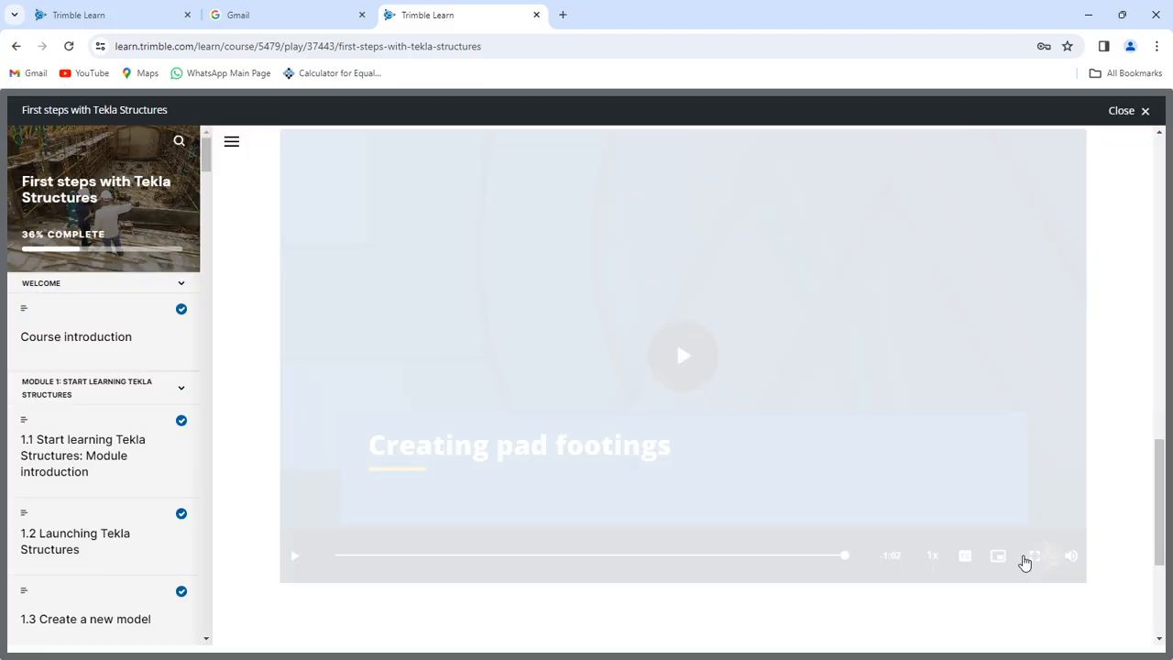
{"action": "scroll", "coordinate": [660, 482], "scroll_direction": "down", "scroll_amount": 3}
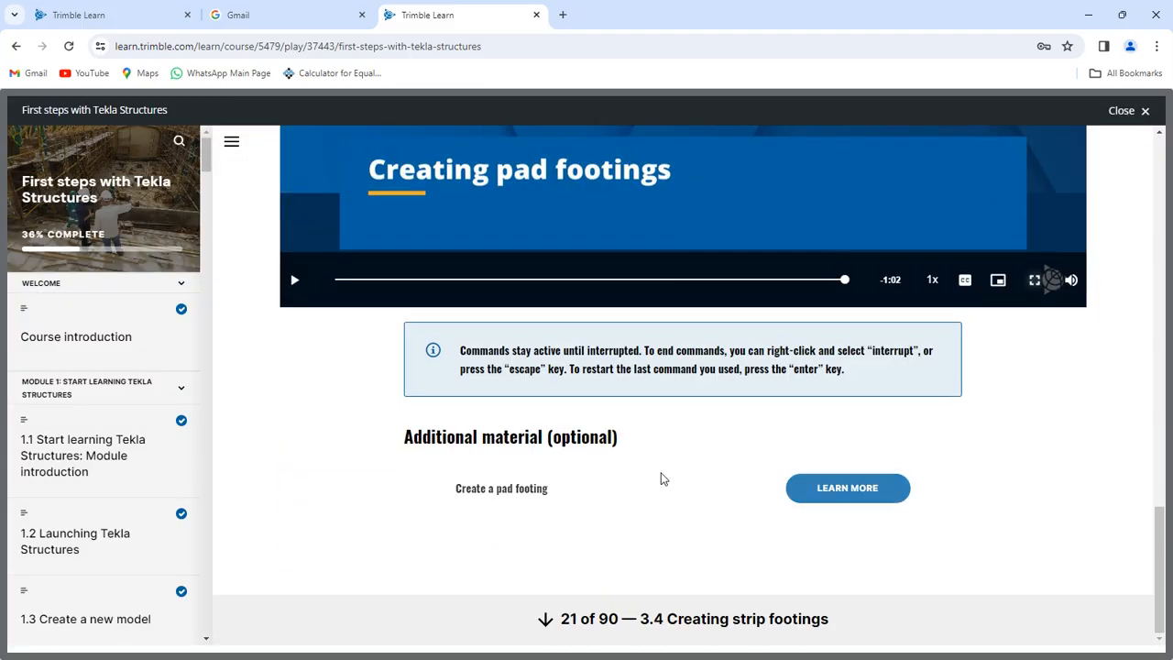
{"action": "left_click", "coordinate": [696, 624]}
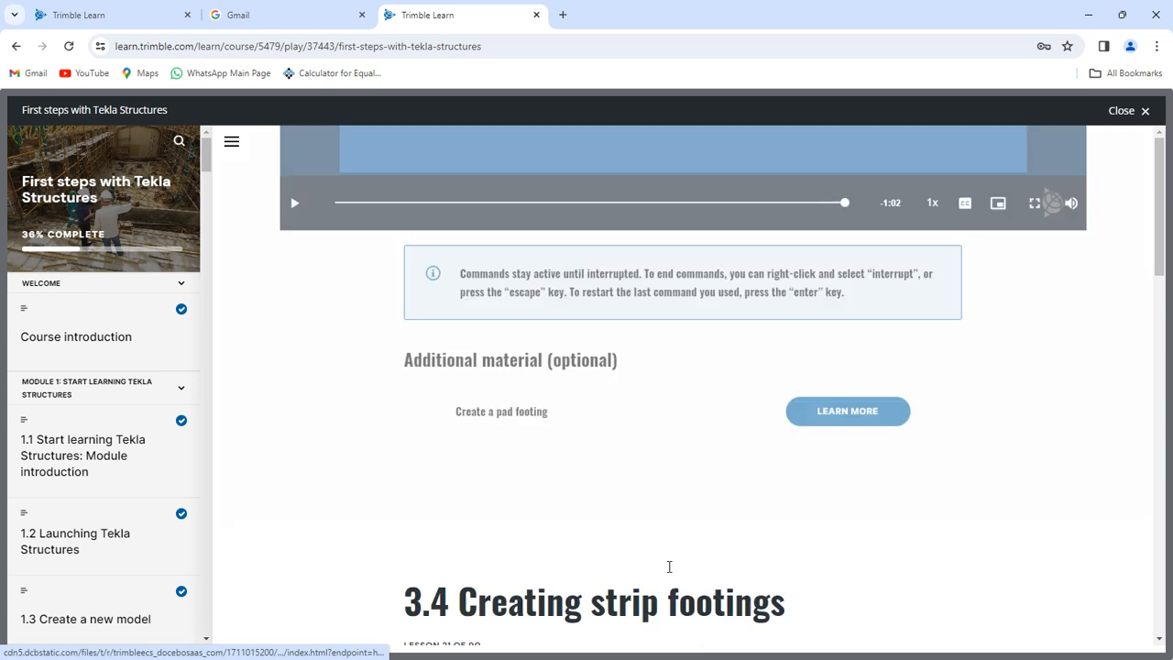
{"action": "scroll", "coordinate": [653, 518], "scroll_direction": "down", "scroll_amount": 4}
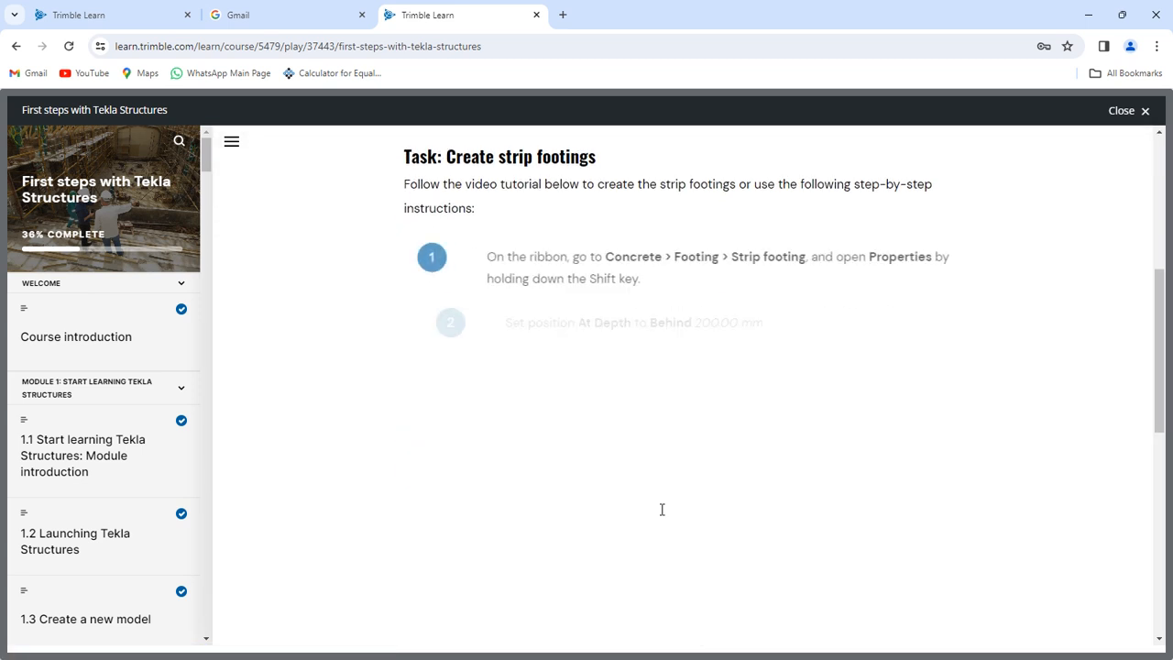
{"action": "scroll", "coordinate": [661, 509], "scroll_direction": "down", "scroll_amount": 4}
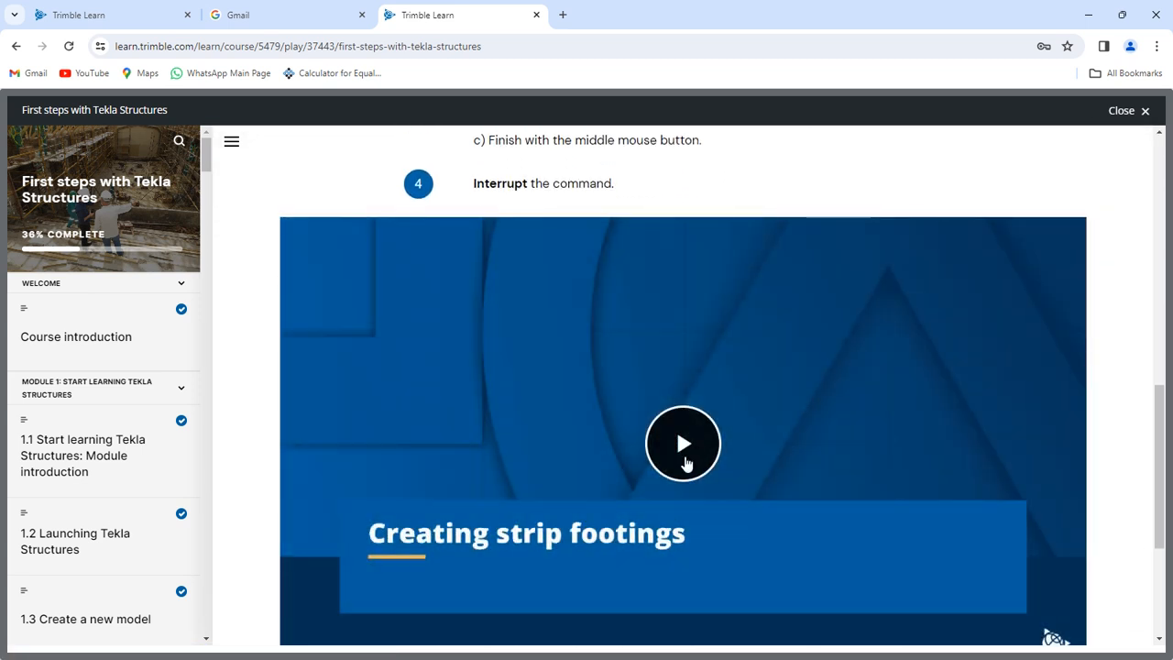
{"action": "left_click", "coordinate": [738, 485]}
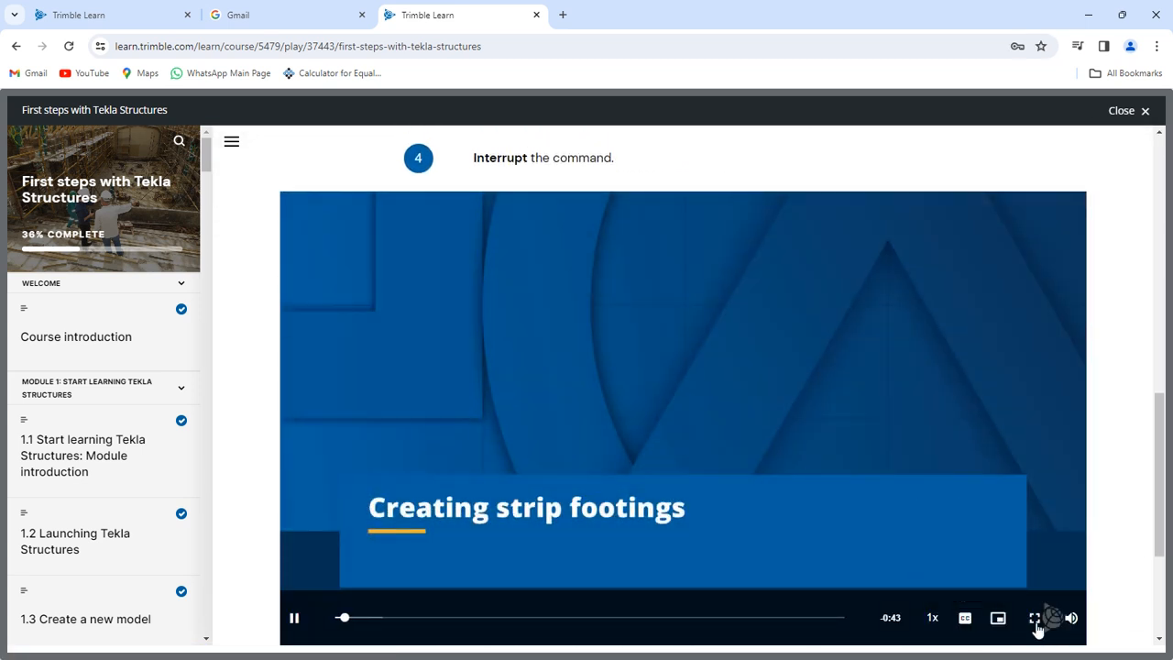
{"action": "left_click", "coordinate": [1035, 617]}
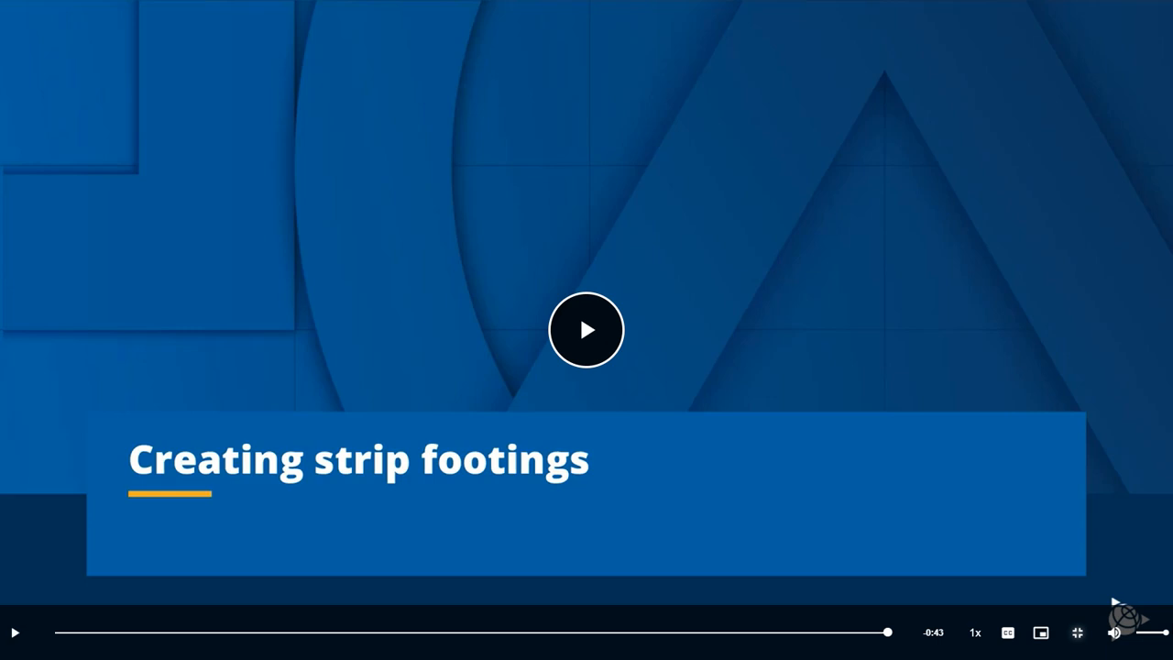
Return to the course, open lesson 3.5 Copying objects and play its video full screen
{"action": "key", "text": "Escape"}
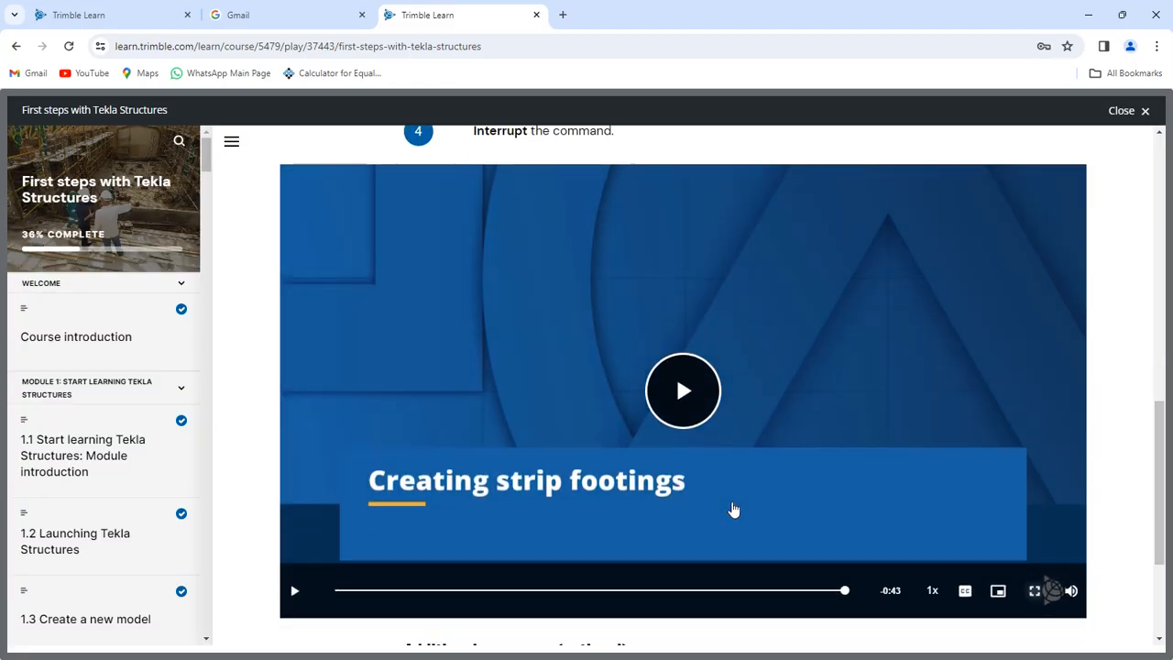
{"action": "scroll", "coordinate": [733, 509], "scroll_direction": "down", "scroll_amount": 3}
{"action": "left_click", "coordinate": [690, 623]}
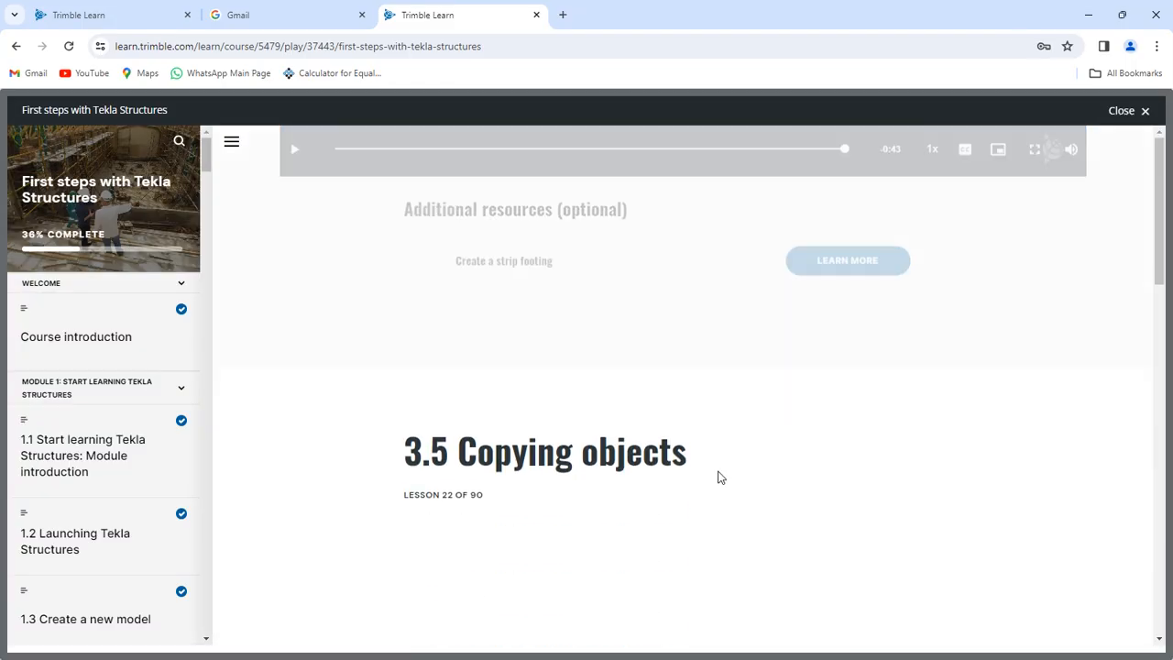
{"action": "scroll", "coordinate": [722, 470], "scroll_direction": "down", "scroll_amount": 3}
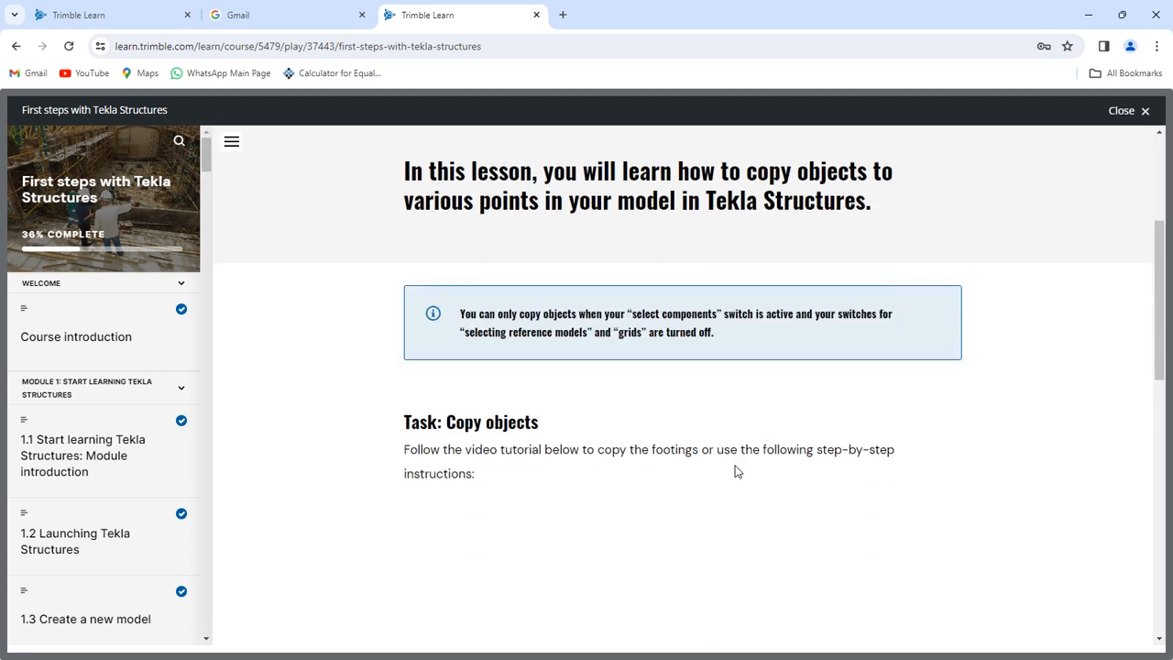
{"action": "scroll", "coordinate": [737, 471], "scroll_direction": "down", "scroll_amount": 3}
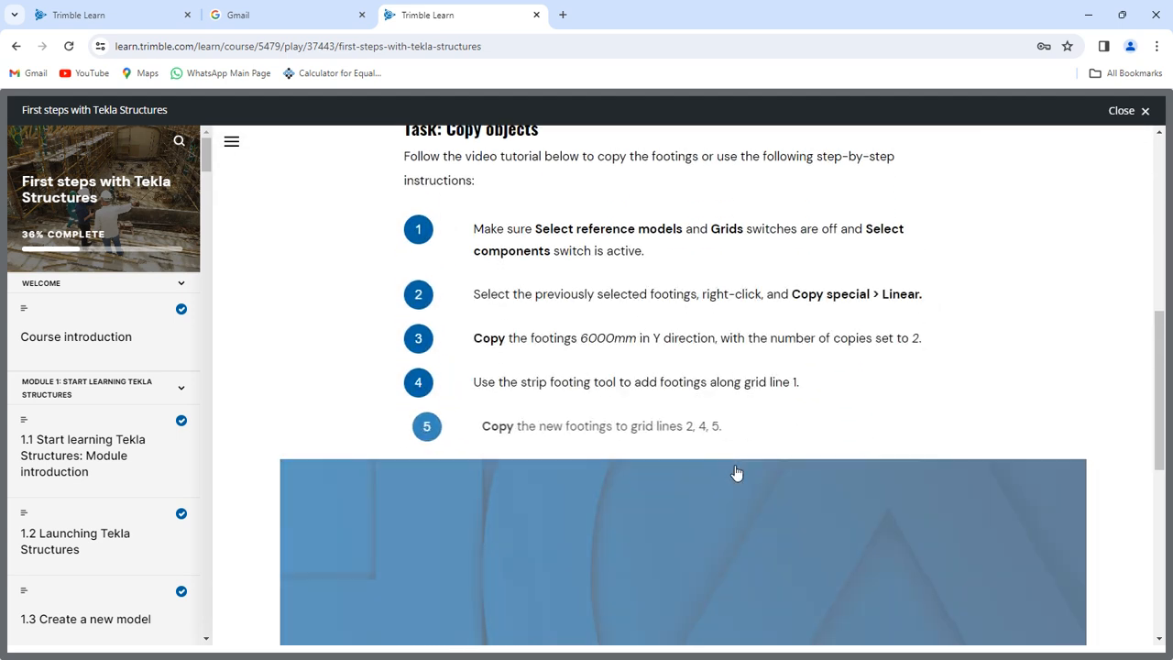
{"action": "scroll", "coordinate": [737, 473], "scroll_direction": "down", "scroll_amount": 3}
{"action": "left_click", "coordinate": [695, 484]}
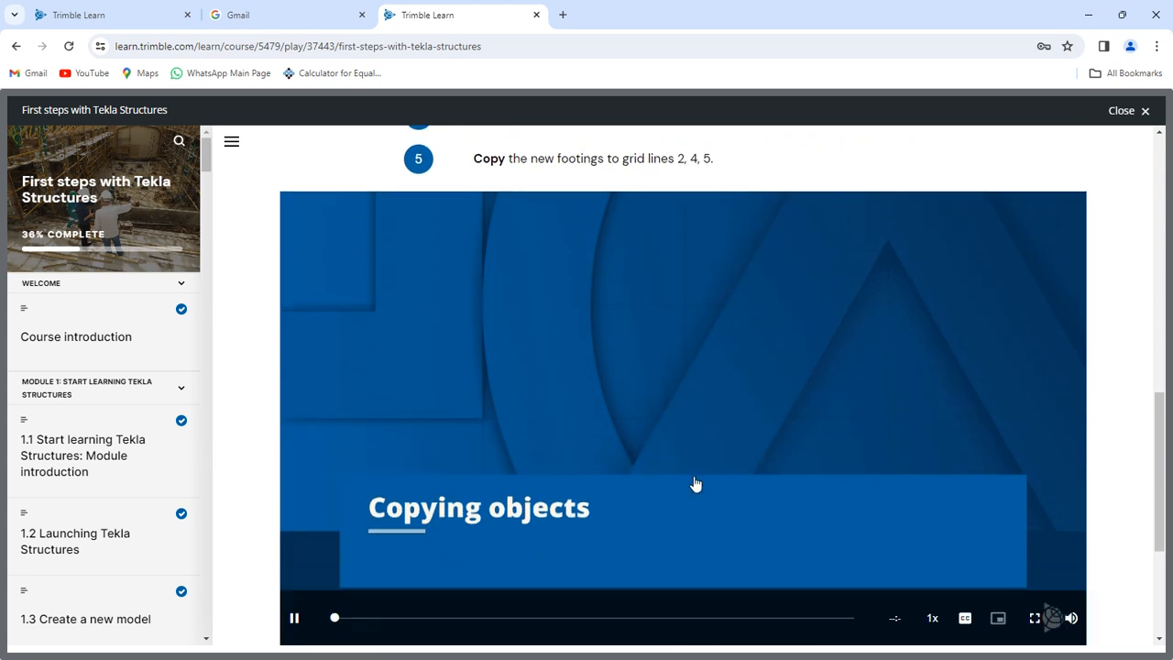
{"action": "left_click", "coordinate": [1034, 618]}
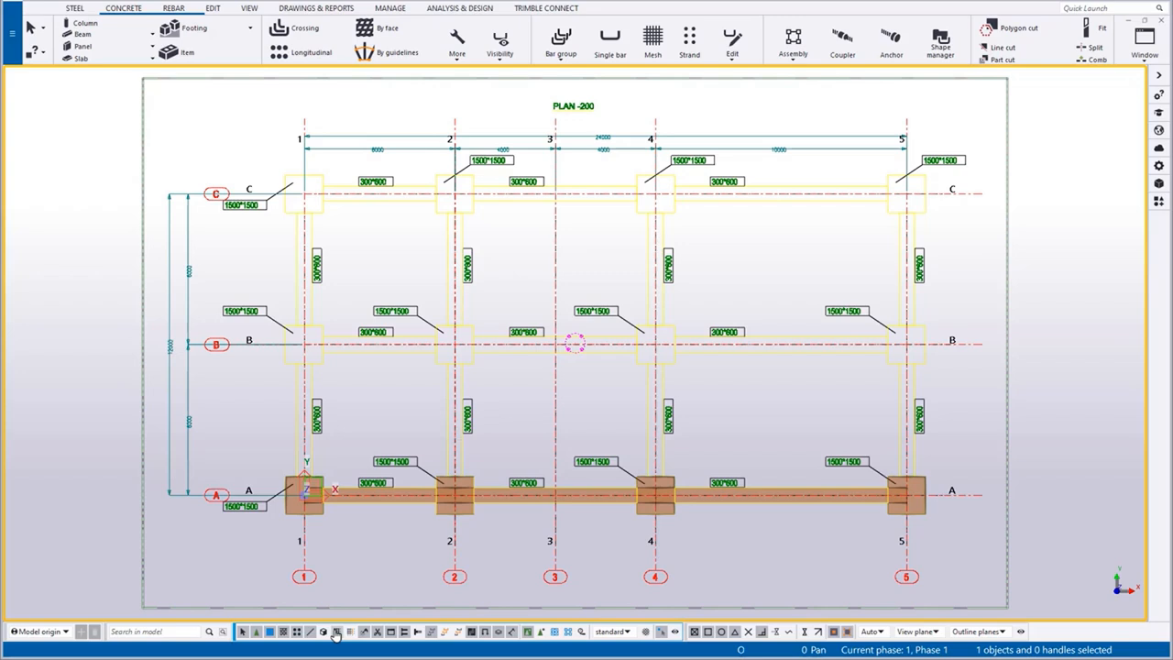
Copy all pad and strip footings on grid line A linearly with dY 6000 and two copies, onto grid lines B and C
{"action": "left_click_drag", "start_coordinate": [258, 432], "coordinate": [976, 550]}
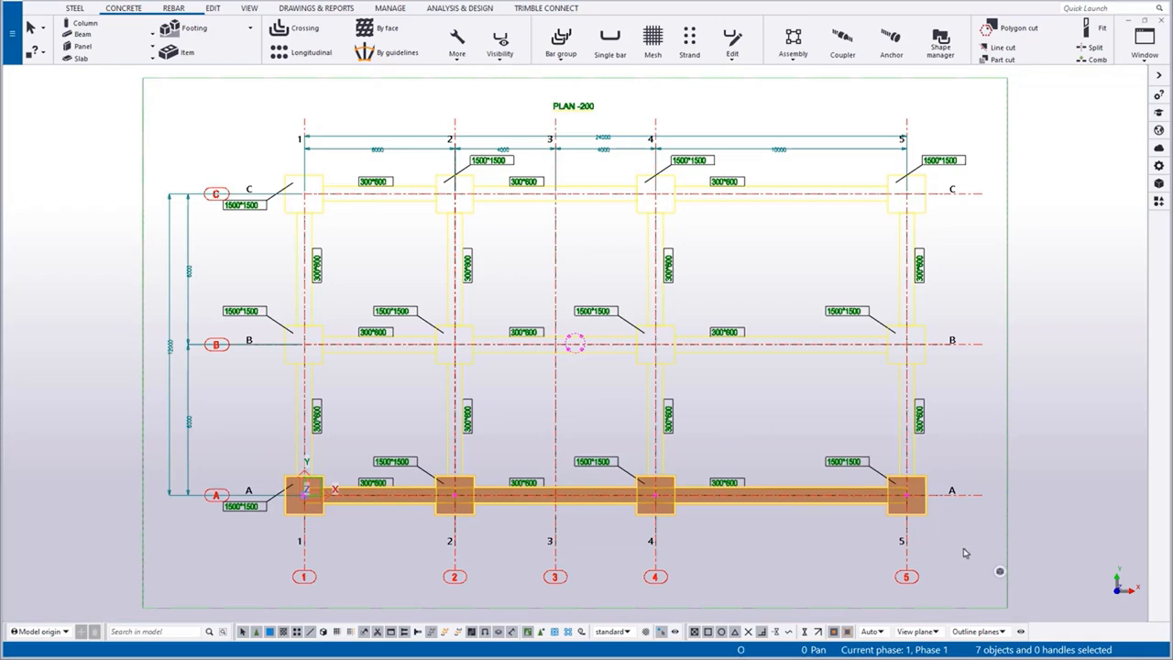
{"action": "right_click", "coordinate": [826, 538]}
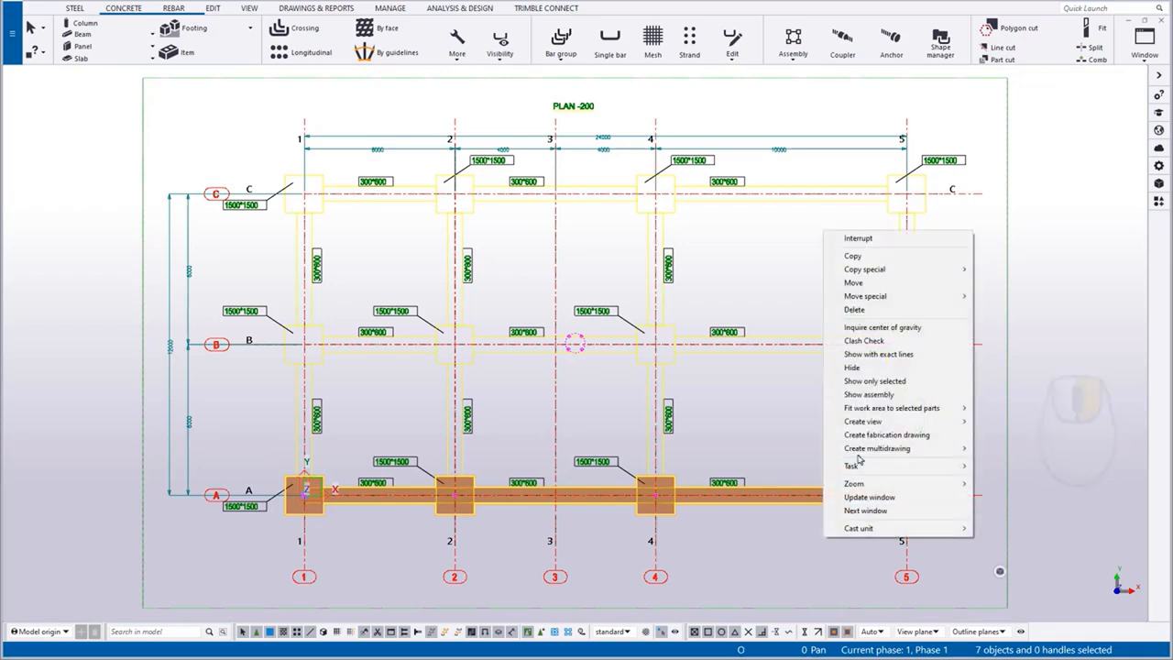
{"action": "mouse_move", "coordinate": [936, 269]}
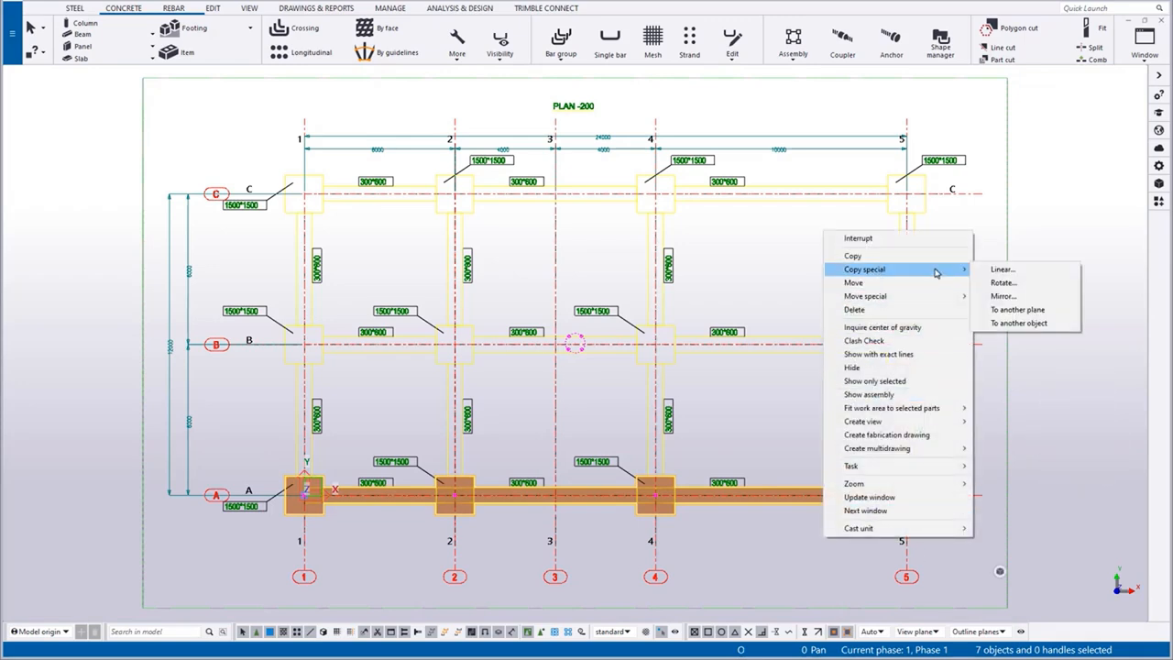
{"action": "left_click", "coordinate": [1001, 270]}
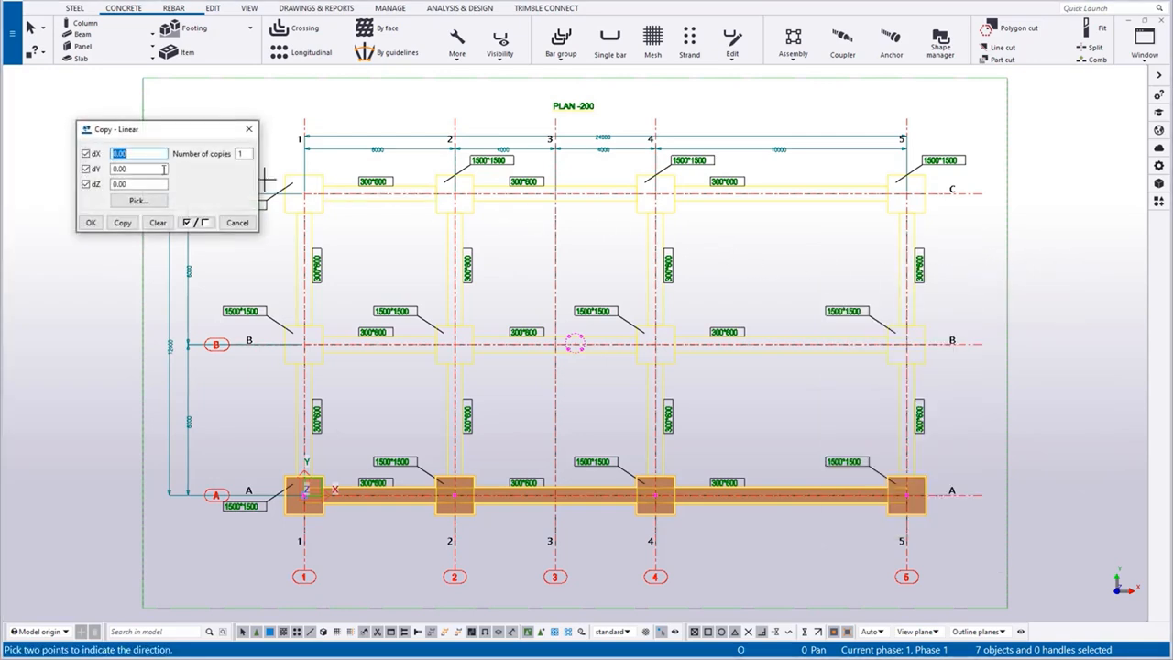
{"action": "left_click_drag", "start_coordinate": [125, 171], "coordinate": [106, 168]}
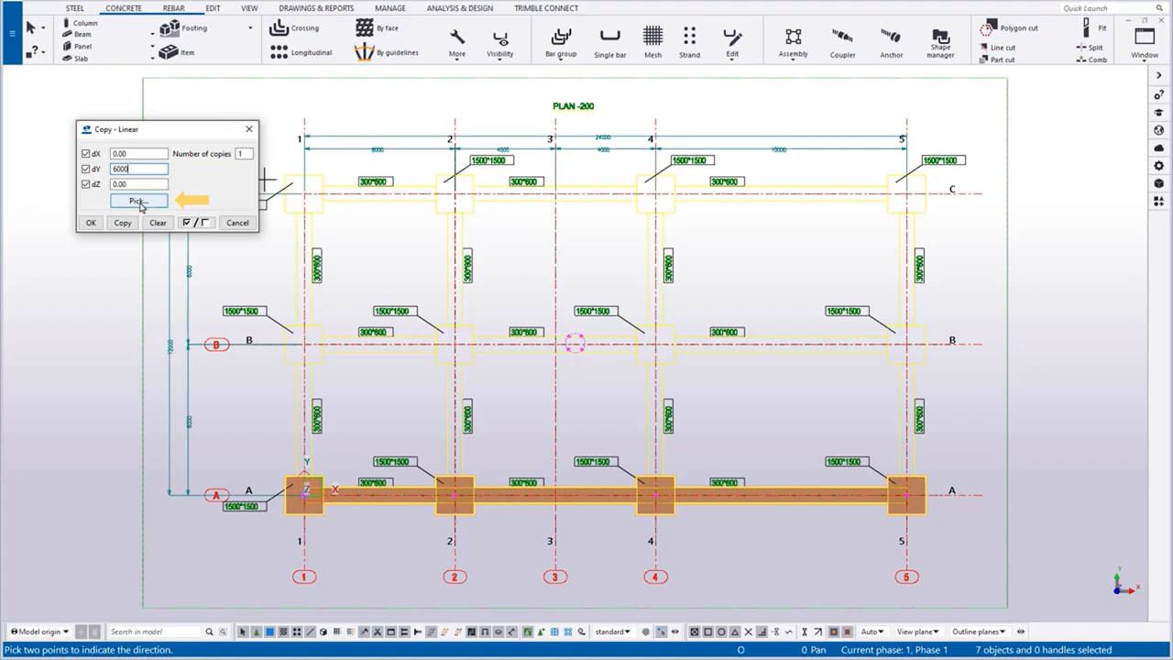
{"action": "double_click", "coordinate": [240, 153]}
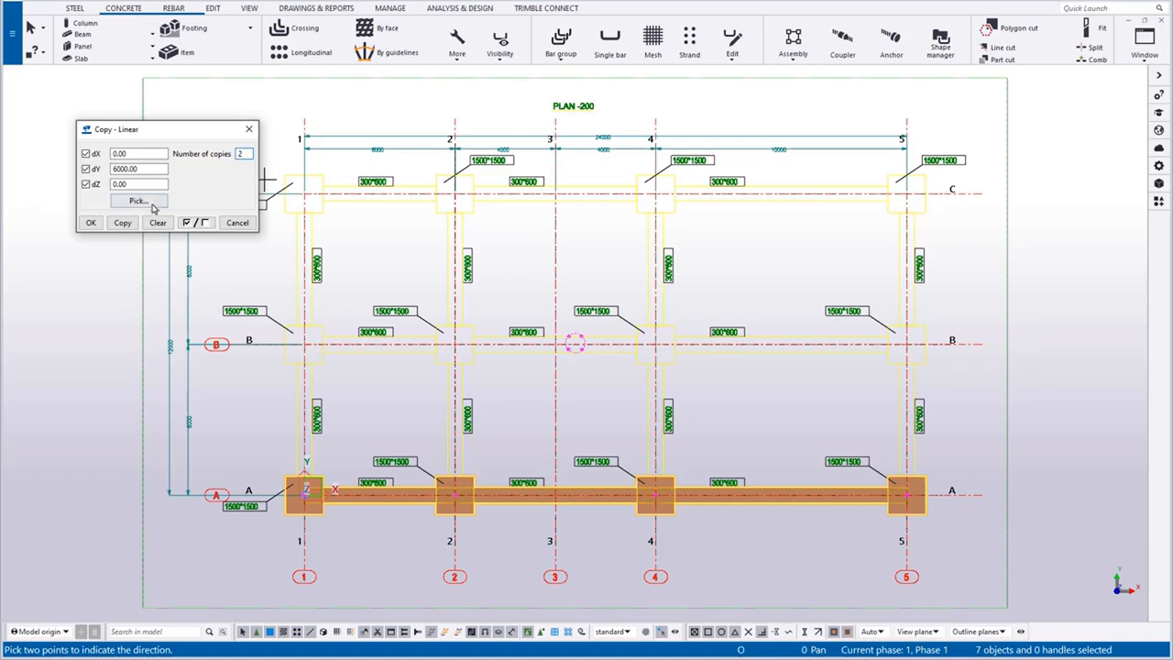
{"action": "left_click", "coordinate": [123, 223]}
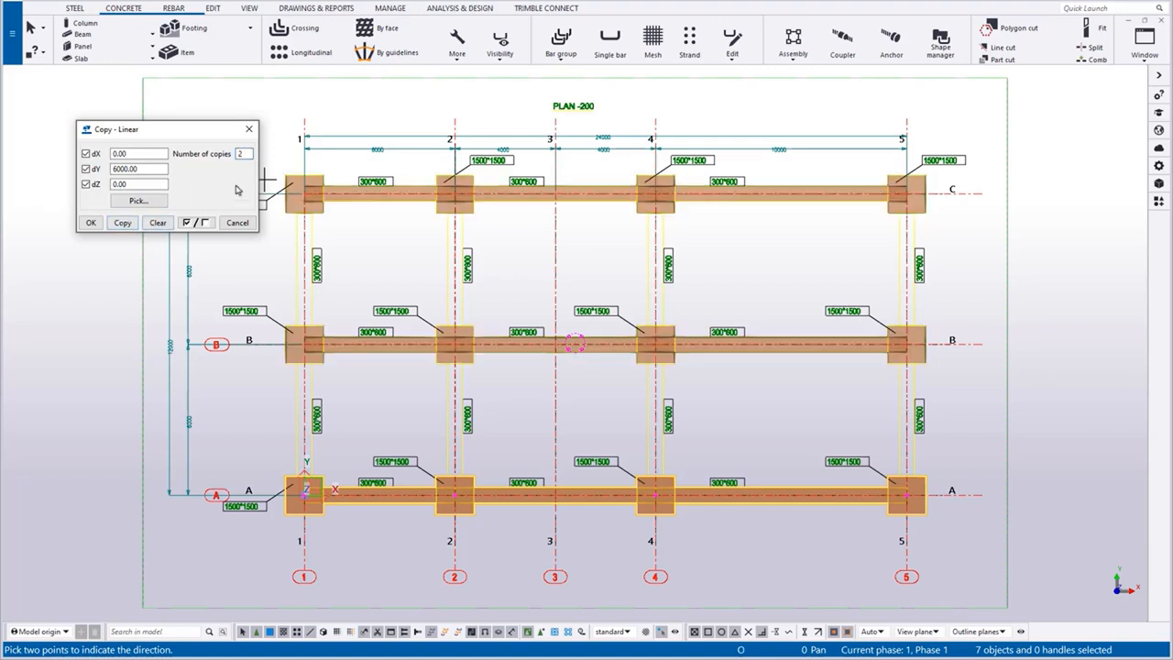
{"action": "left_click", "coordinate": [249, 131]}
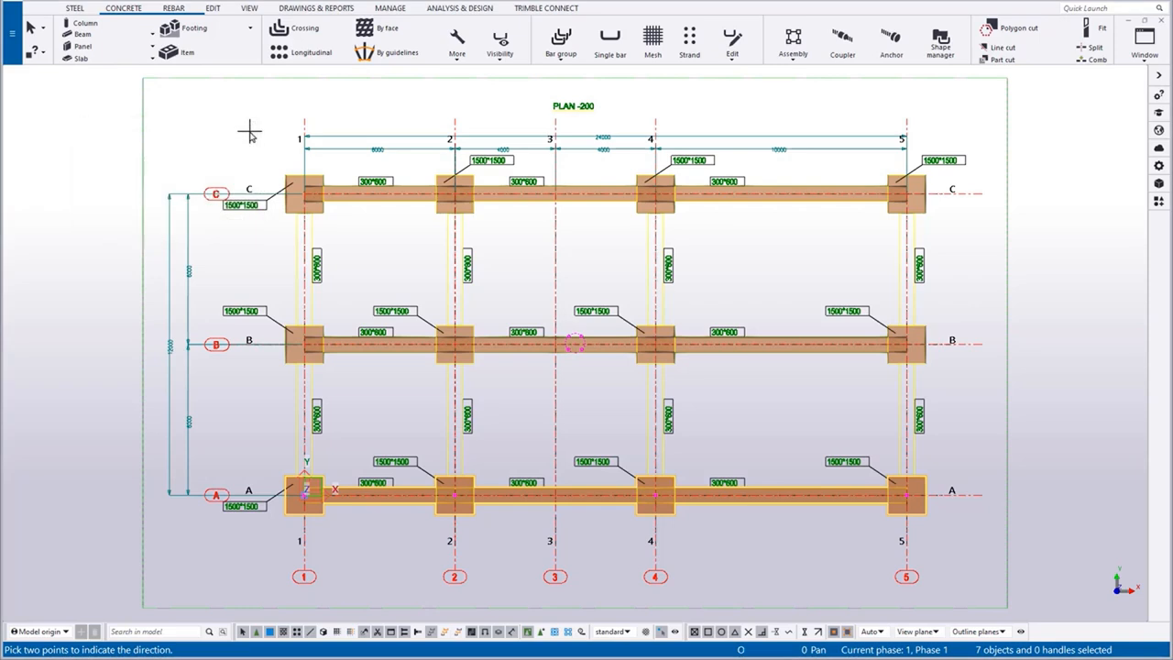
{"action": "right_click", "coordinate": [249, 133]}
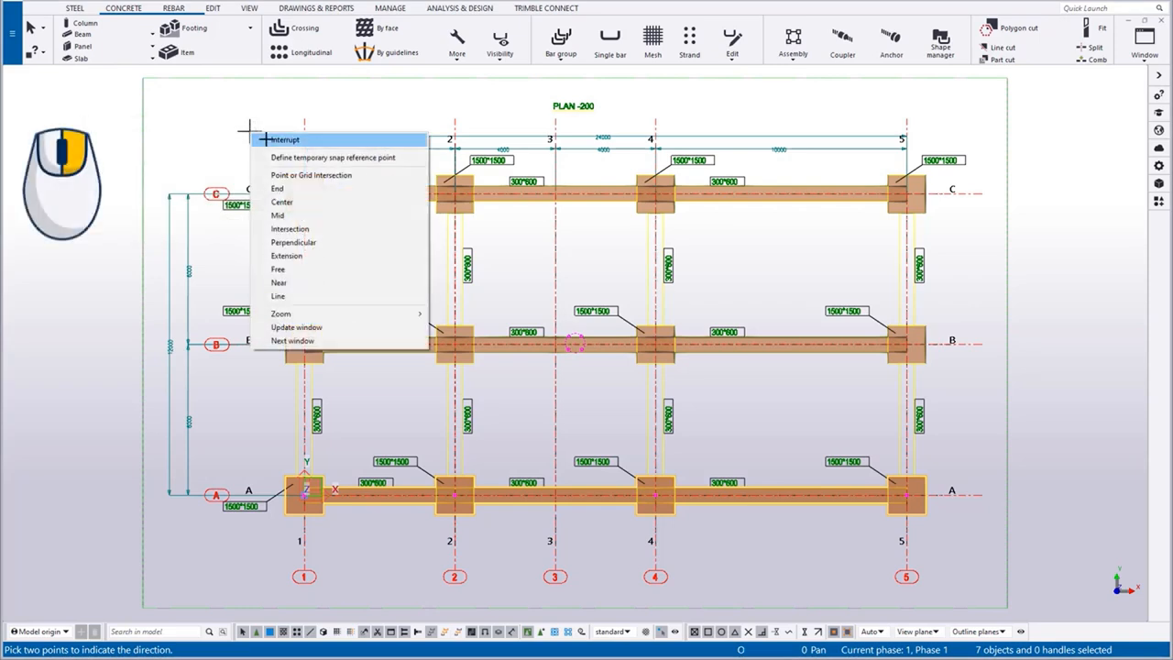
{"action": "left_click", "coordinate": [266, 137]}
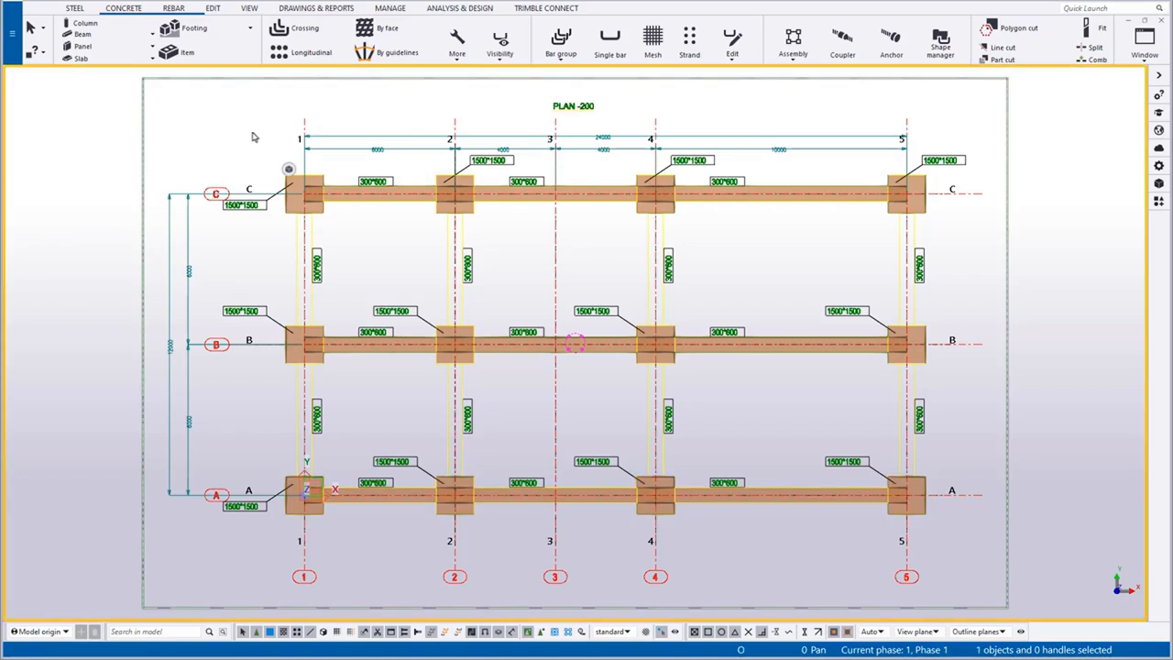
Create strip footings along grid line 1 through its intersections with grid lines C, B and A
{"action": "left_click", "coordinate": [252, 31]}
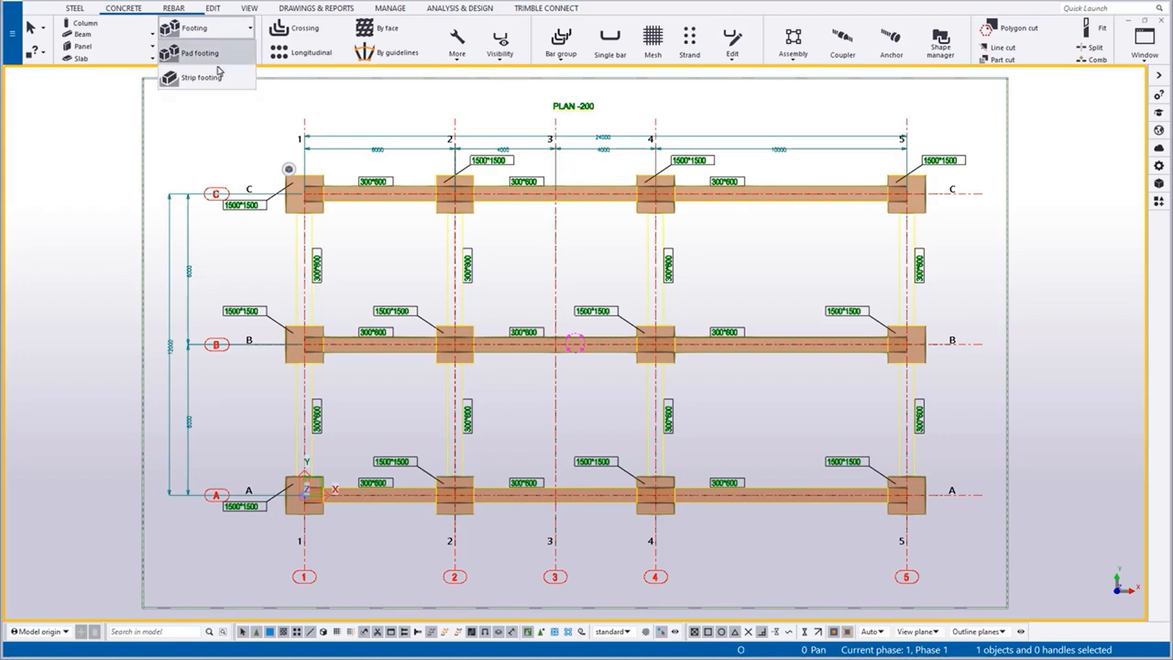
{"action": "left_click", "coordinate": [204, 79]}
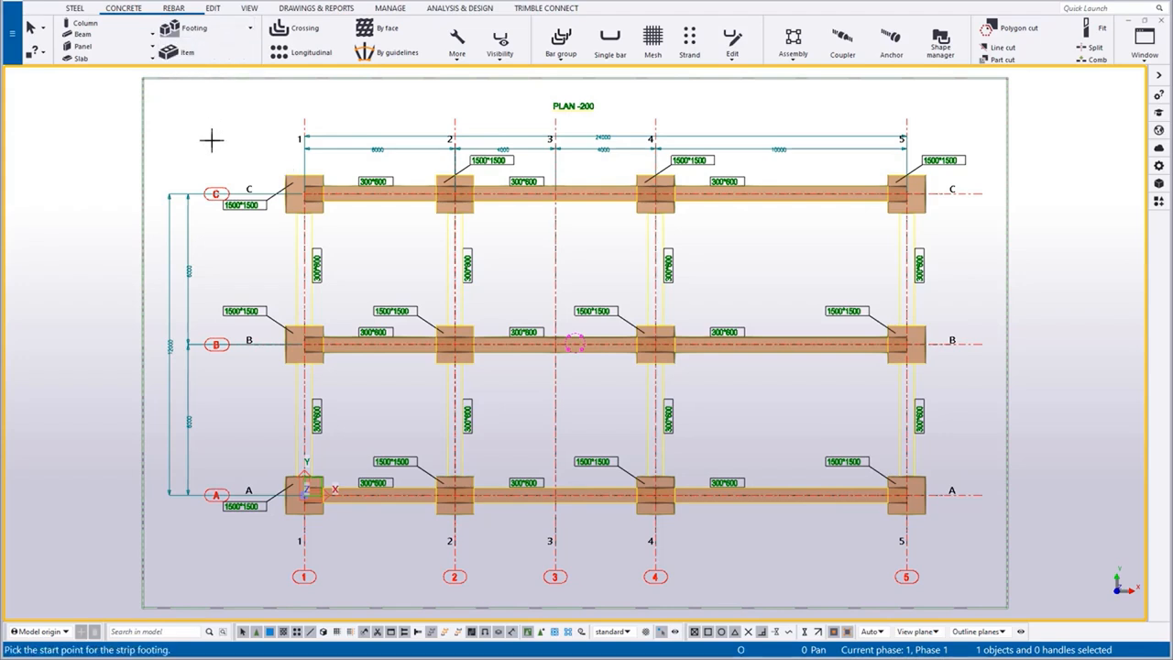
{"action": "left_click", "coordinate": [304, 194]}
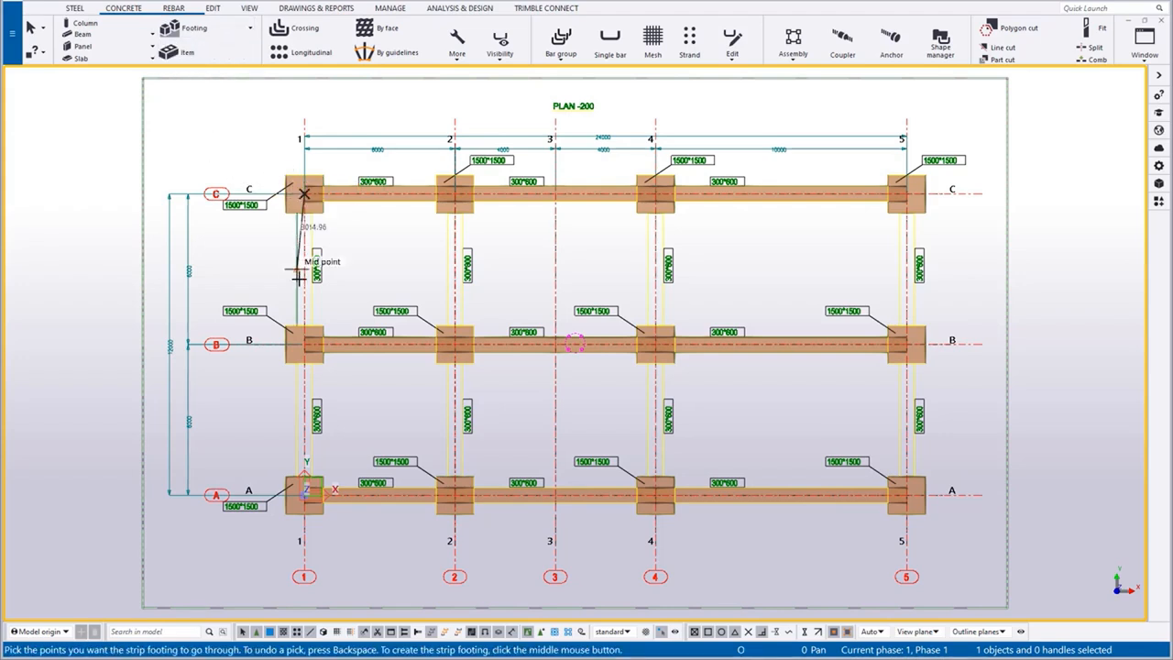
{"action": "left_click", "coordinate": [304, 344]}
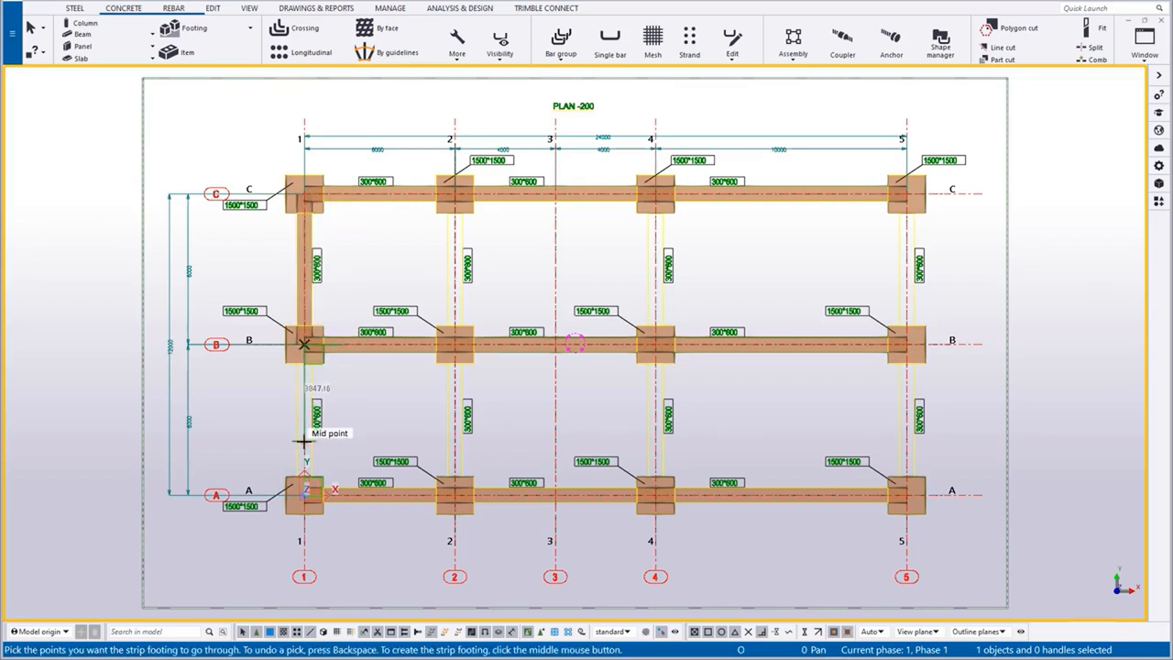
{"action": "left_click", "coordinate": [304, 494]}
{"action": "middle_click", "coordinate": [304, 494]}
{"action": "right_click", "coordinate": [266, 459]}
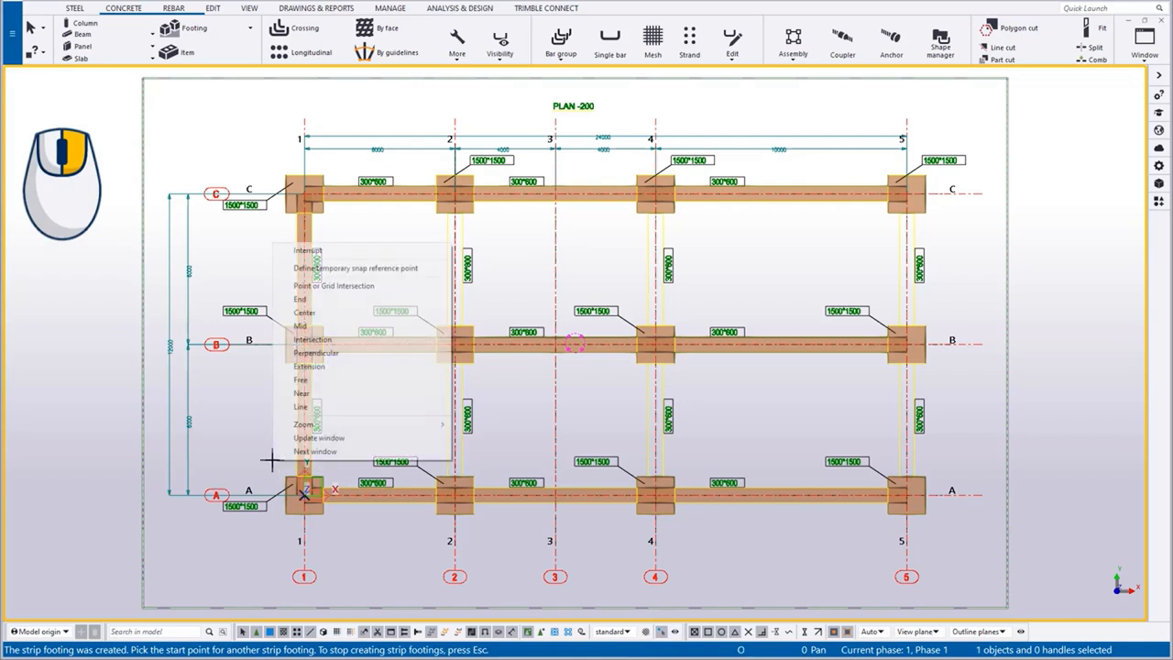
{"action": "left_click", "coordinate": [288, 250]}
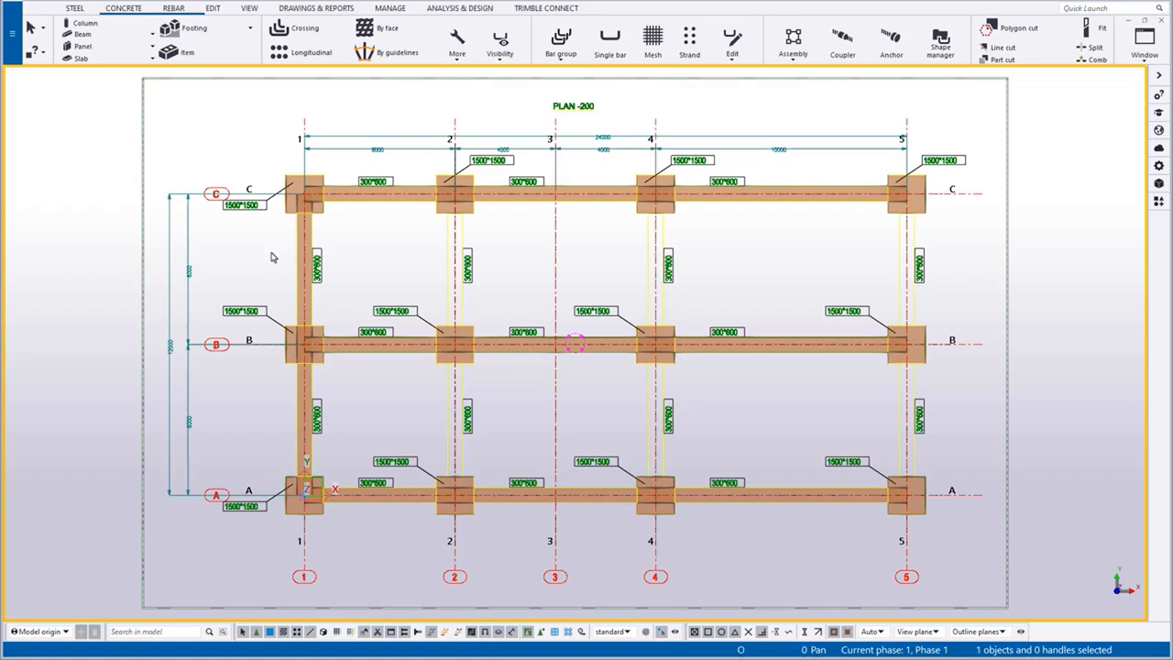
Copy both strip footings on grid line 1 to grid lines 2, 4 and 5, using the intersection with grid line B as origin
{"action": "left_click", "coordinate": [298, 263]}
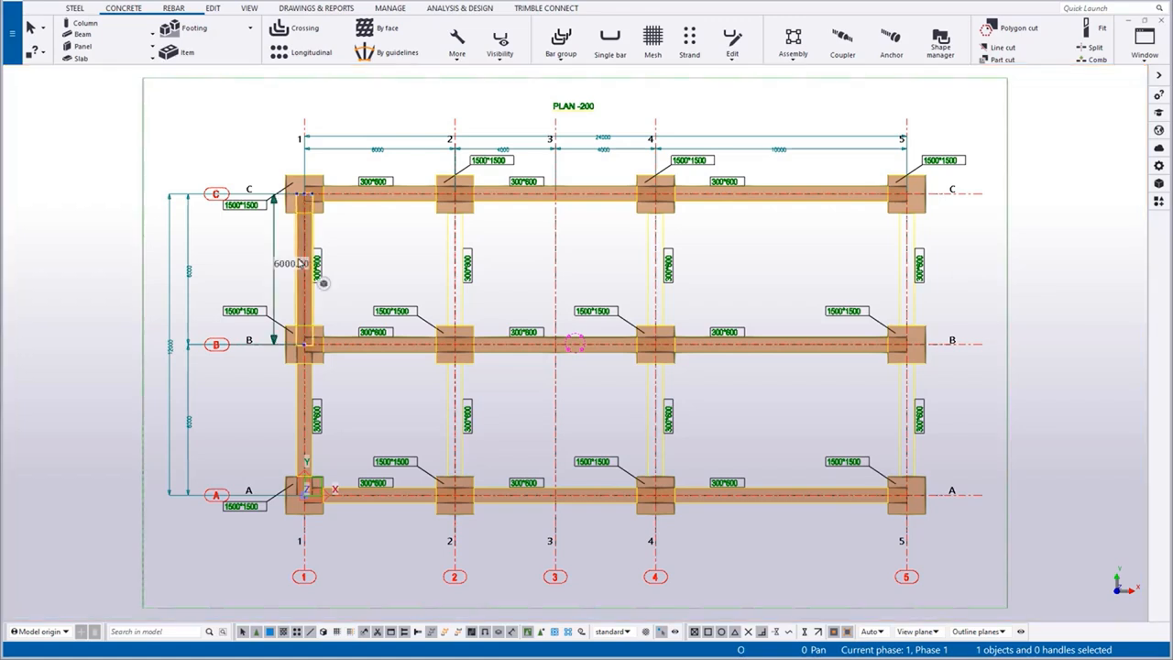
{"action": "left_click", "coordinate": [299, 392], "text": "ctrl"}
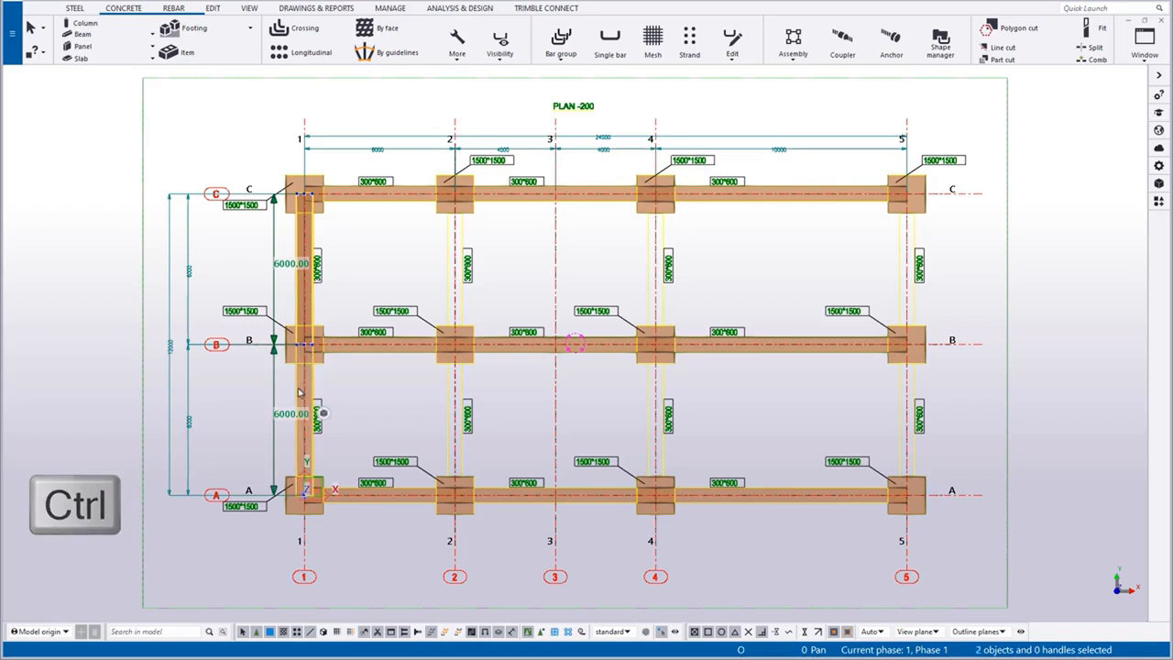
{"action": "right_click", "coordinate": [299, 393]}
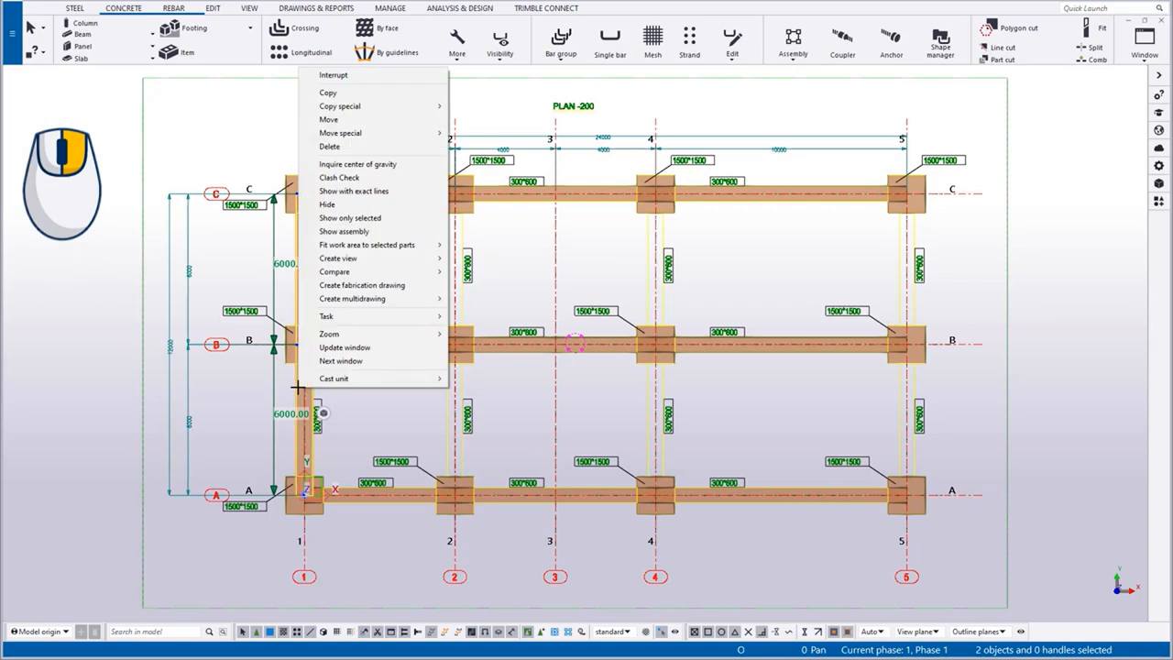
{"action": "left_click", "coordinate": [345, 94]}
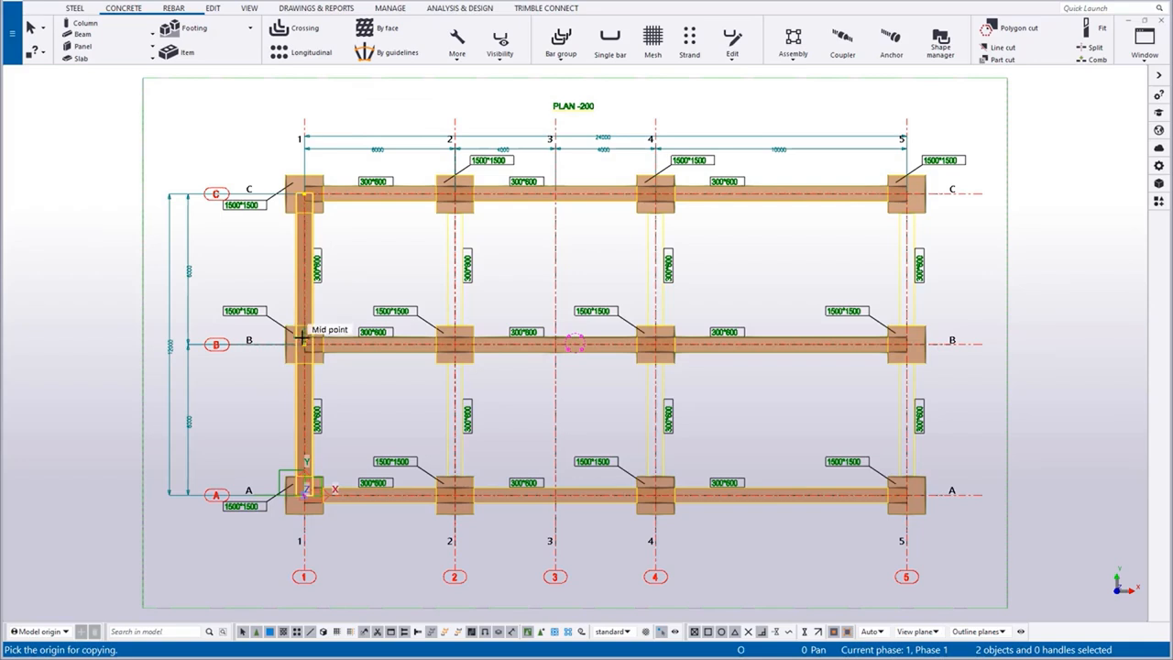
{"action": "left_click", "coordinate": [302, 342]}
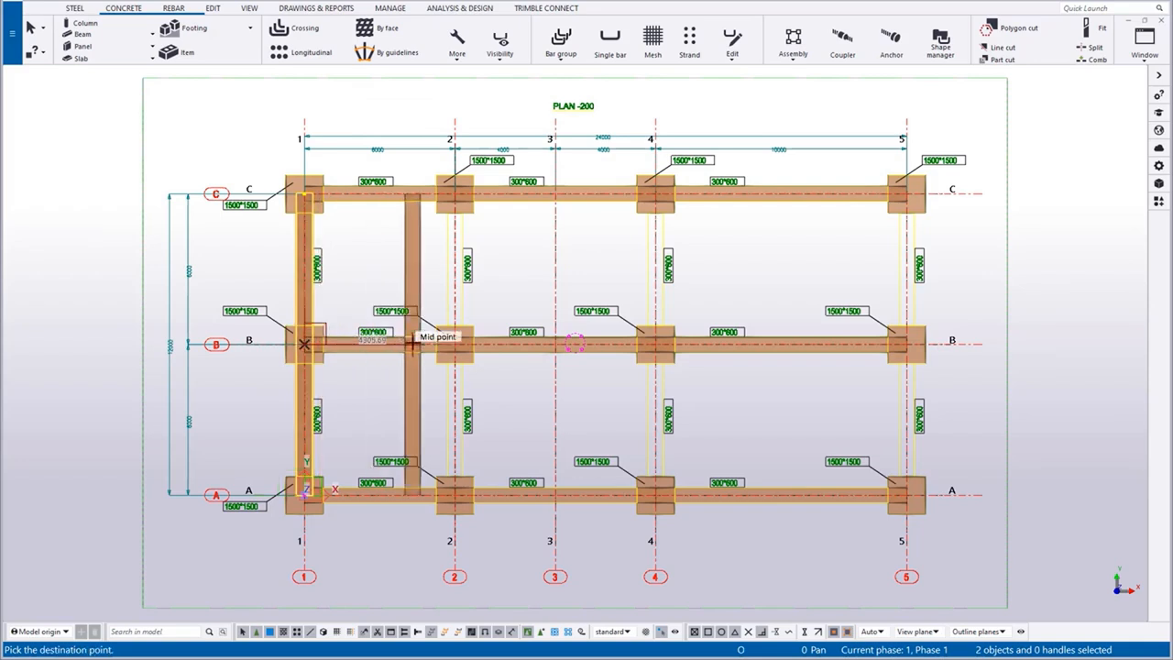
{"action": "left_click", "coordinate": [455, 346]}
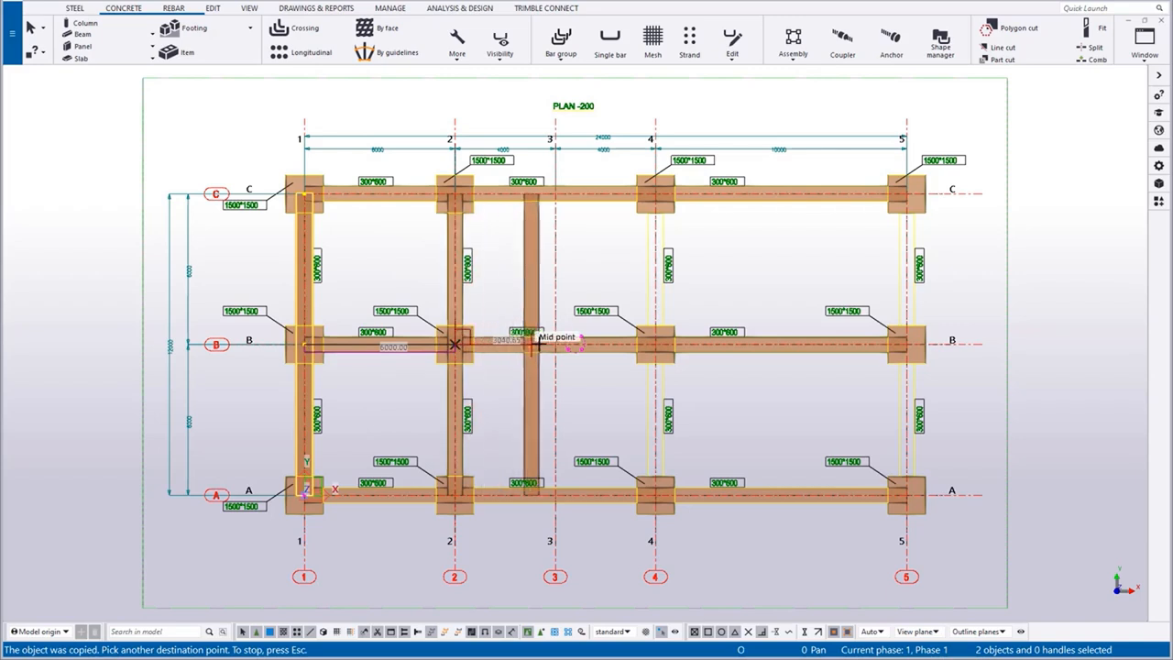
{"action": "left_click", "coordinate": [655, 344]}
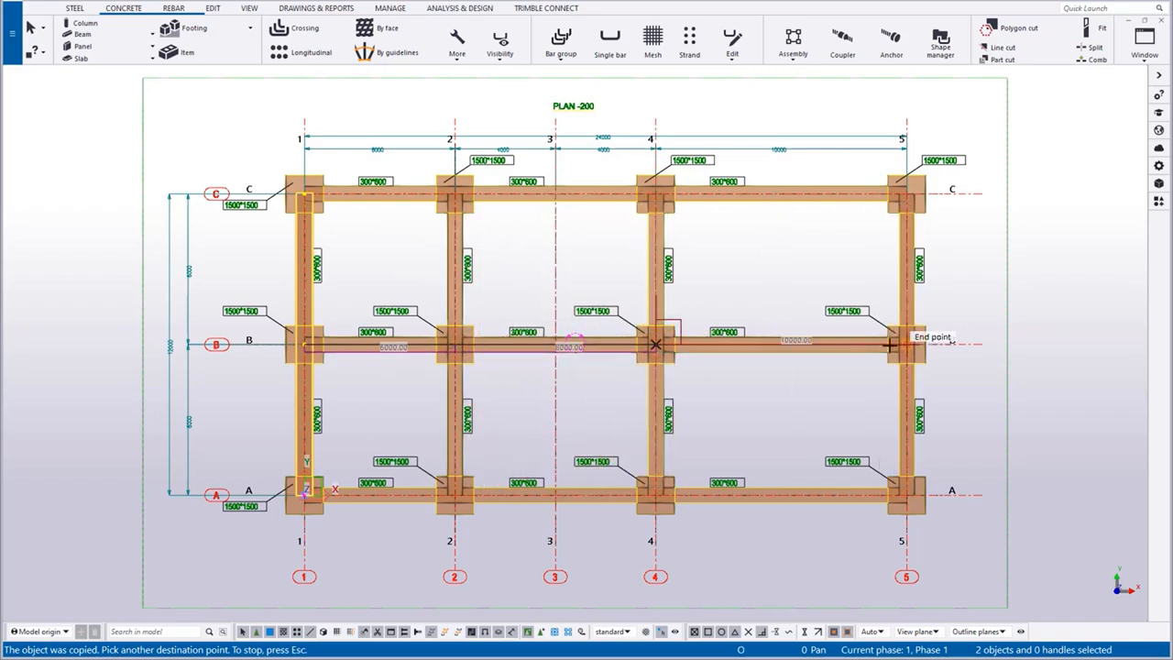
{"action": "key", "text": "Escape"}
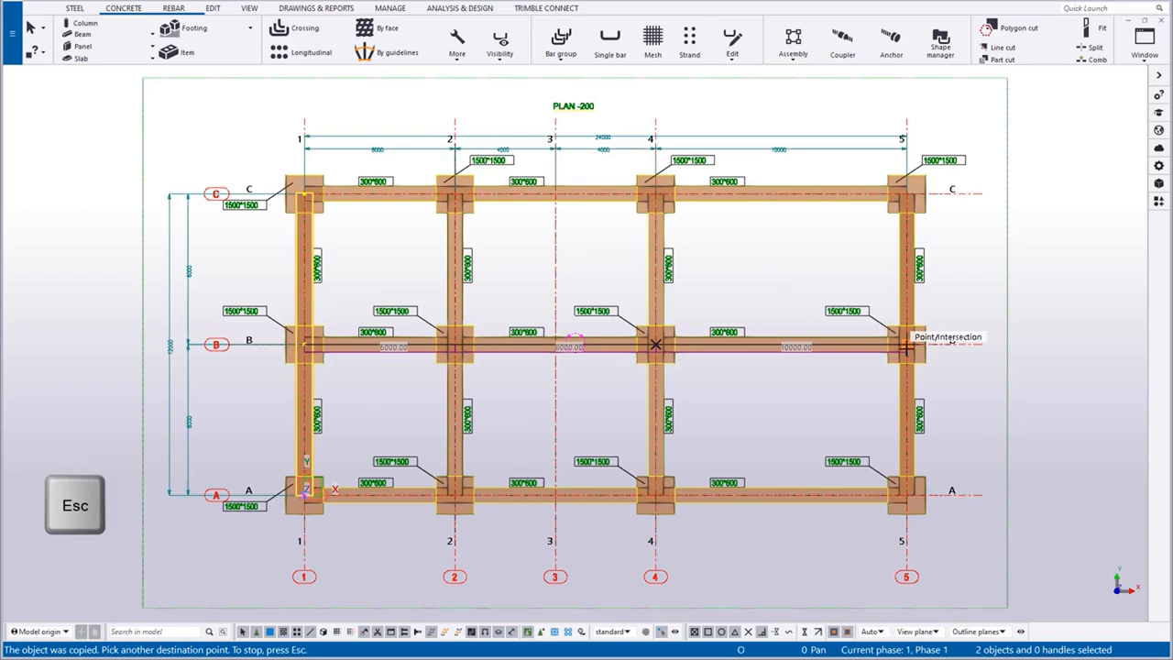
{"action": "key", "text": "Escape"}
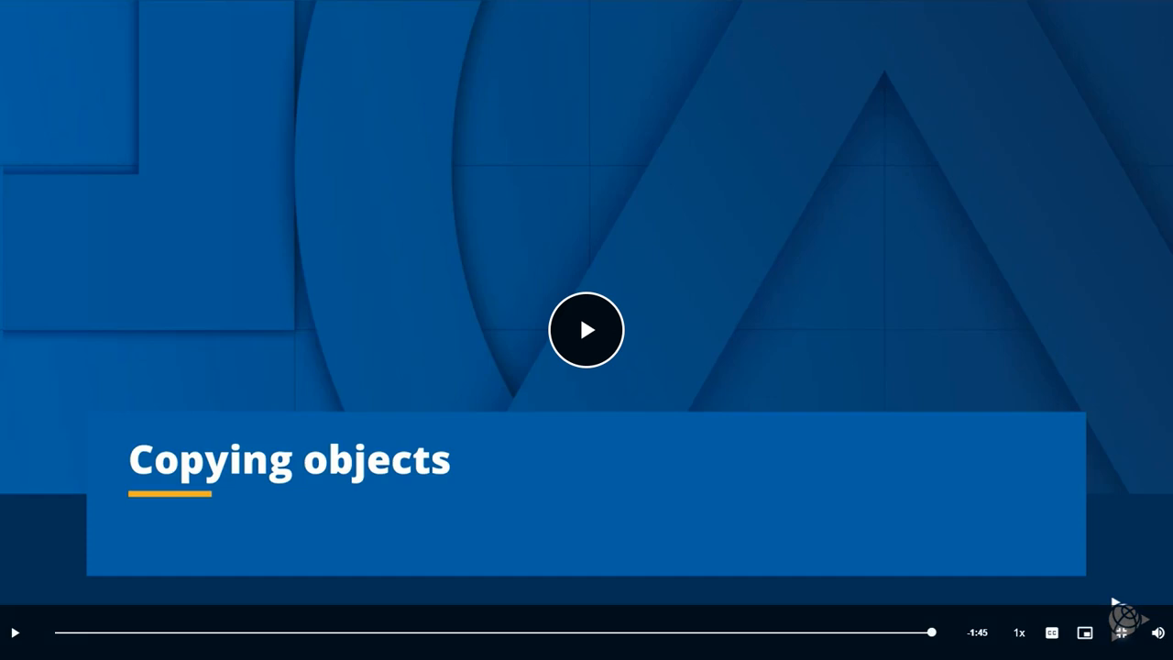
Leave the full-screen lesson video, open 3.6 Quiz in the course and view the quiz results
{"action": "left_click", "coordinate": [1120, 633]}
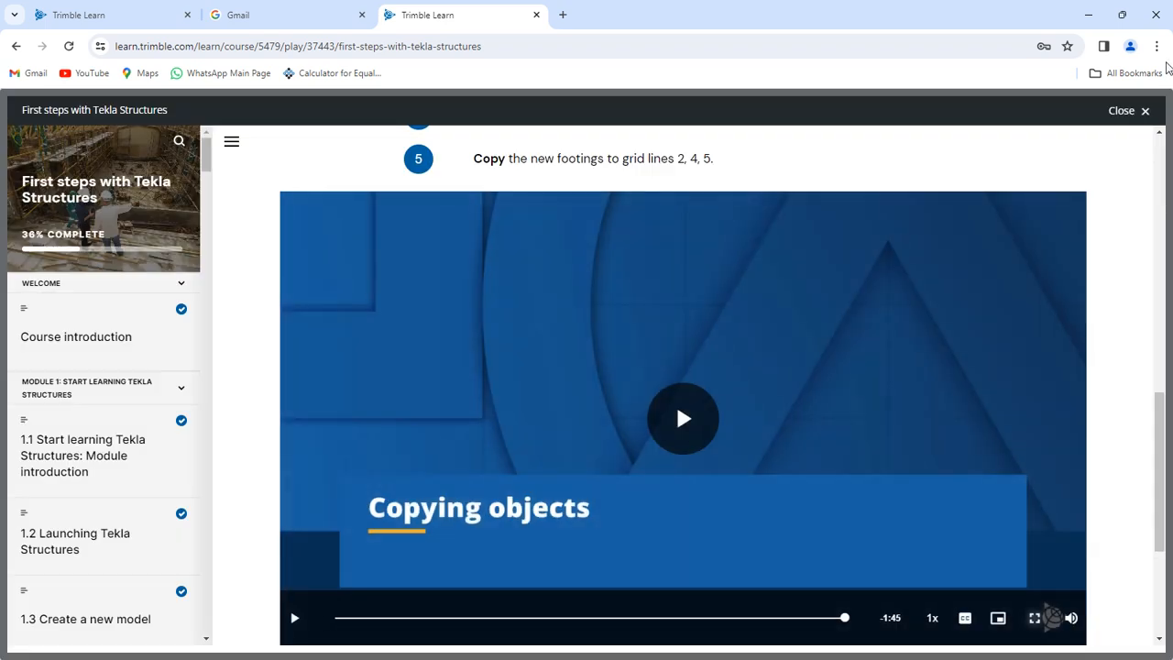
{"action": "scroll", "coordinate": [874, 303], "scroll_direction": "down", "scroll_amount": 3}
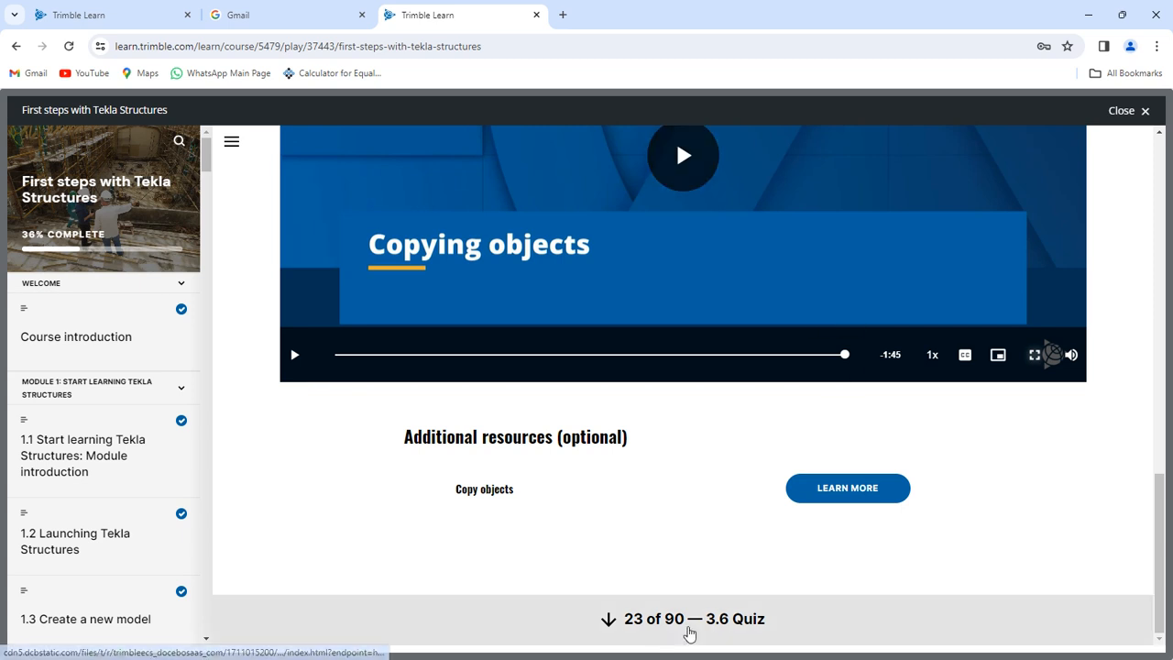
{"action": "left_click", "coordinate": [689, 629]}
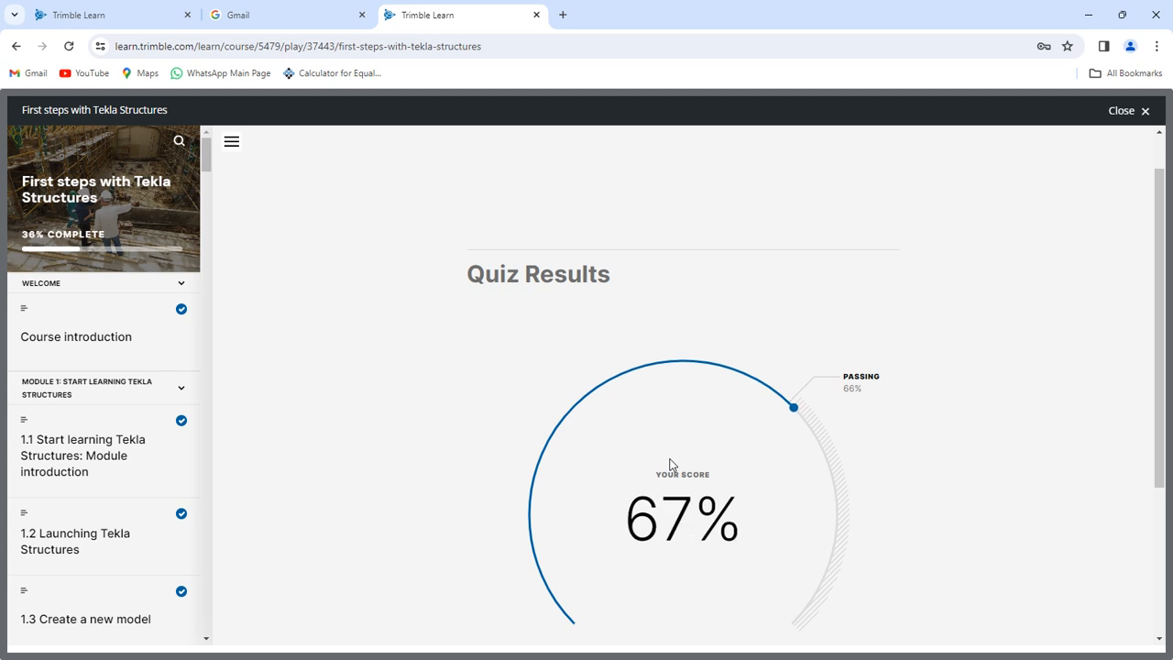
{"action": "scroll", "coordinate": [670, 464], "scroll_direction": "down", "scroll_amount": 2}
{"action": "scroll", "coordinate": [660, 275], "scroll_direction": "up", "scroll_amount": 3}
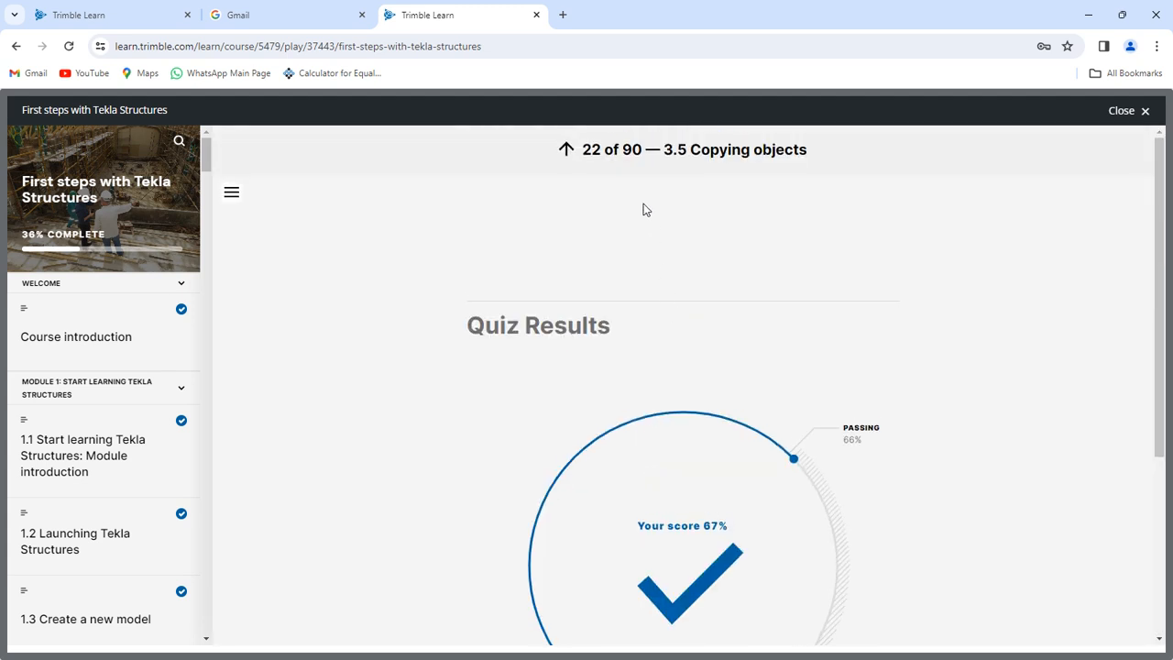
Return to lesson 3.5 and copy its heading "3.5 Copying objects" to the clipboard
{"action": "left_click", "coordinate": [633, 150]}
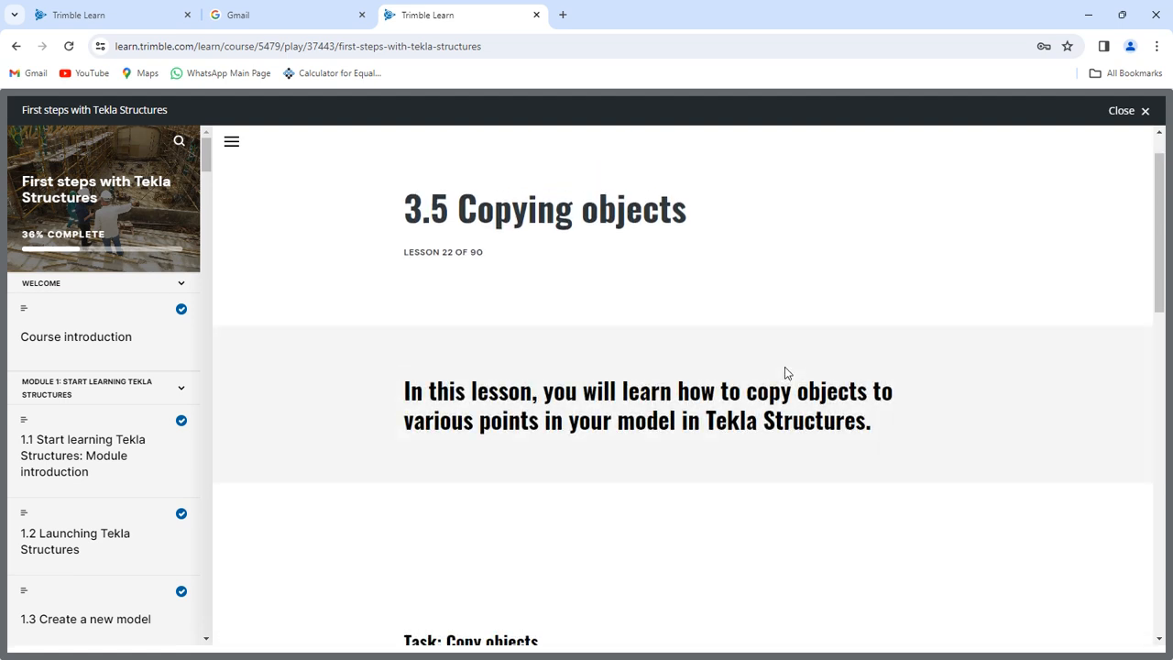
{"action": "scroll", "coordinate": [785, 373], "scroll_direction": "up", "scroll_amount": 1}
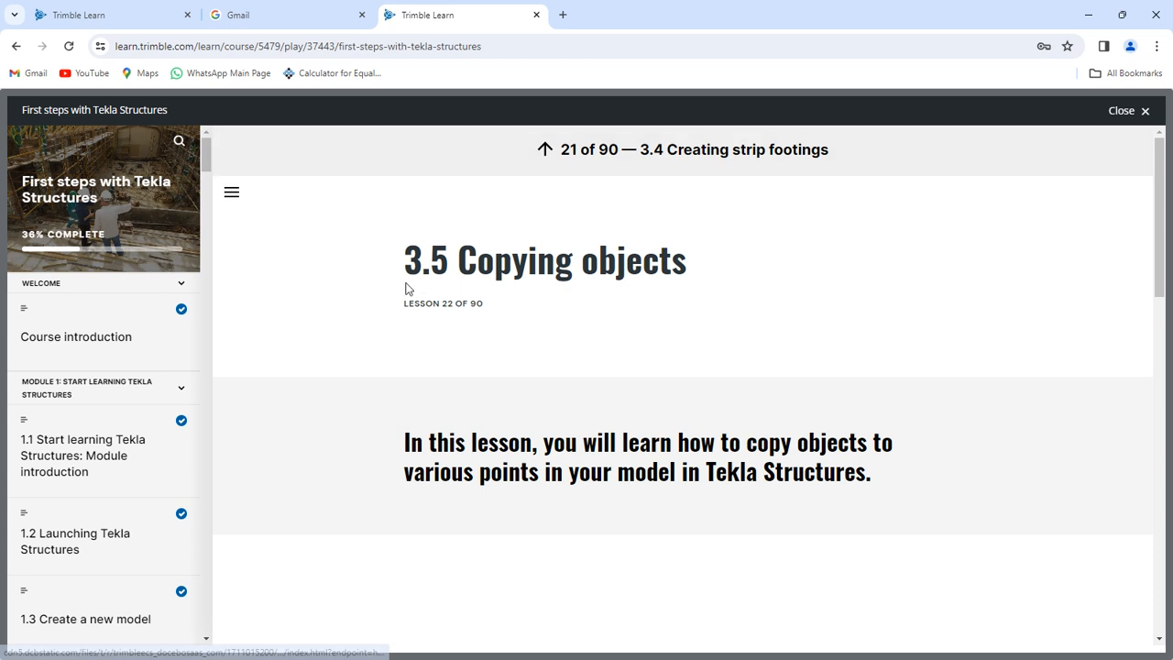
{"action": "left_click_drag", "start_coordinate": [406, 261], "coordinate": [753, 274]}
{"action": "right_click", "coordinate": [646, 254]}
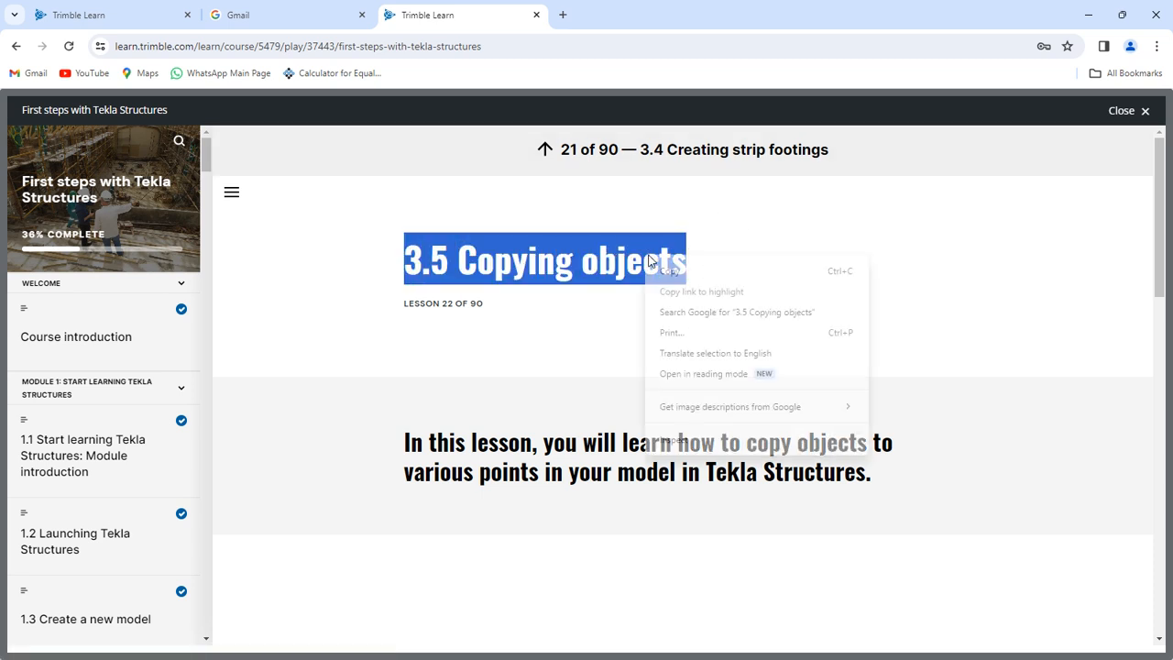
{"action": "left_click", "coordinate": [667, 269]}
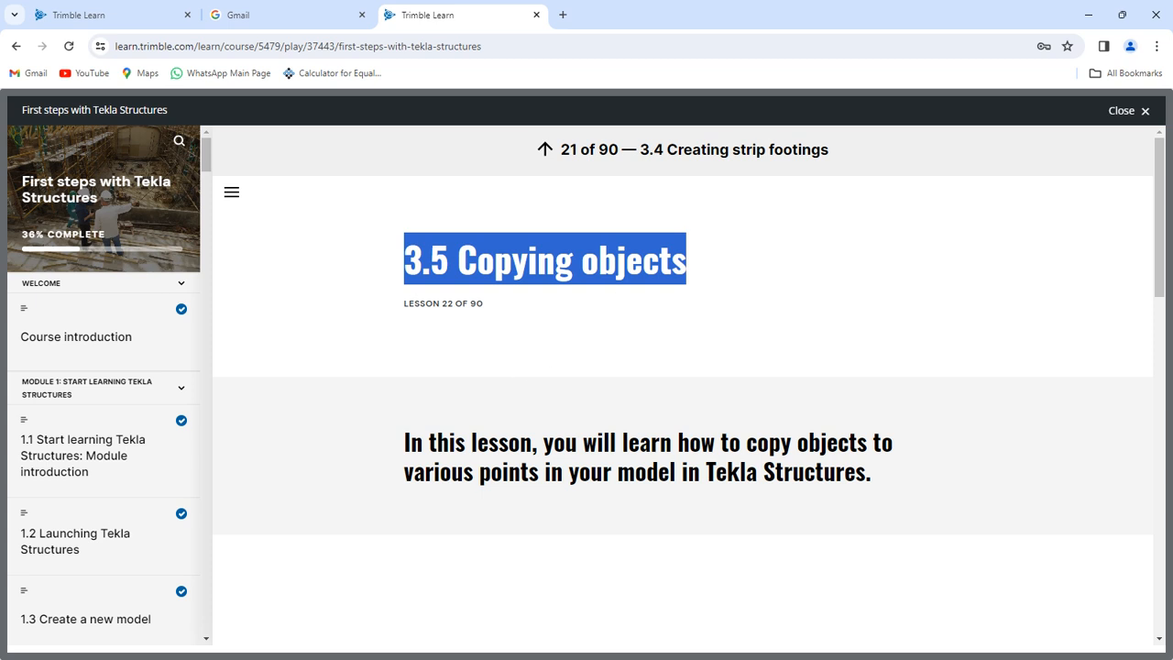